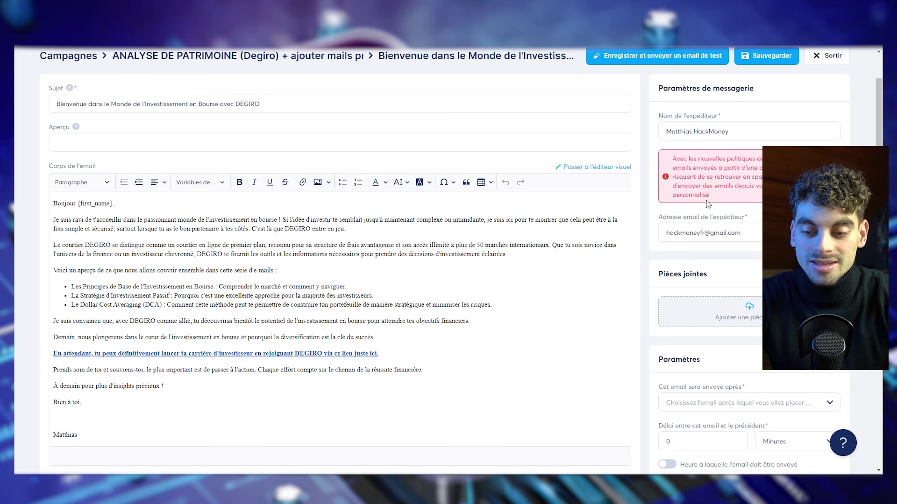
# Examine the sender address warning in the email's messaging settings.
pyautogui.moveTo(671, 160); pyautogui.dragTo(753, 199)
pyautogui.click(753, 199)
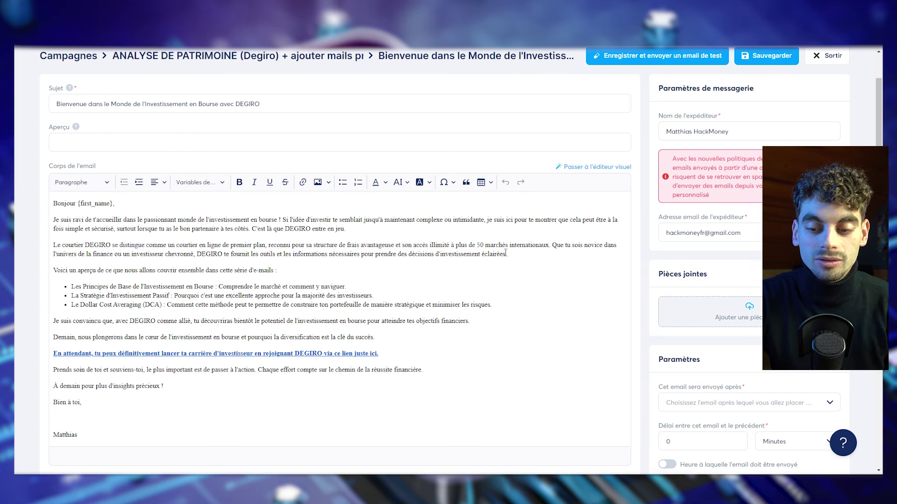
pyautogui.scroll(2, 310, 318)
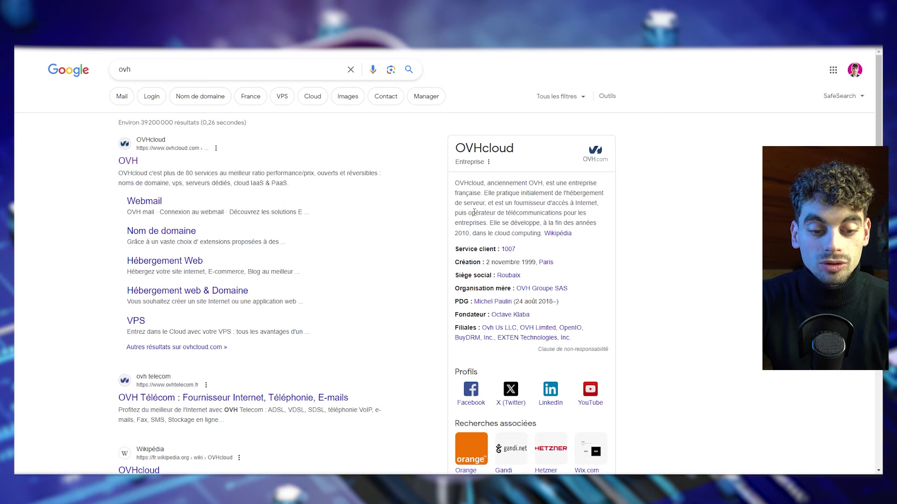
# Open the OVHcloud website from the Google results for ovh.
pyautogui.click(129, 164)
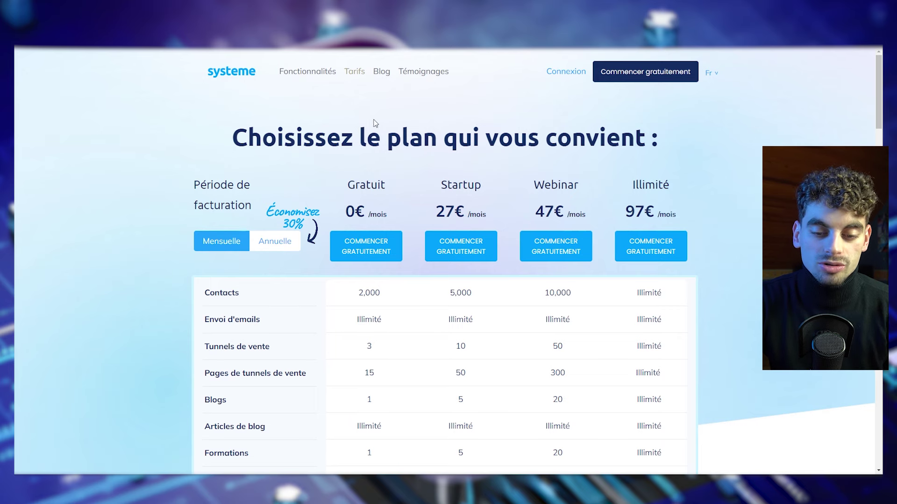
# Examine the Gratuit plan's limits for contacts, tags, automation rules and email campaigns on the systeme.io pricing page.
pyautogui.scroll(-2, 369, 129)
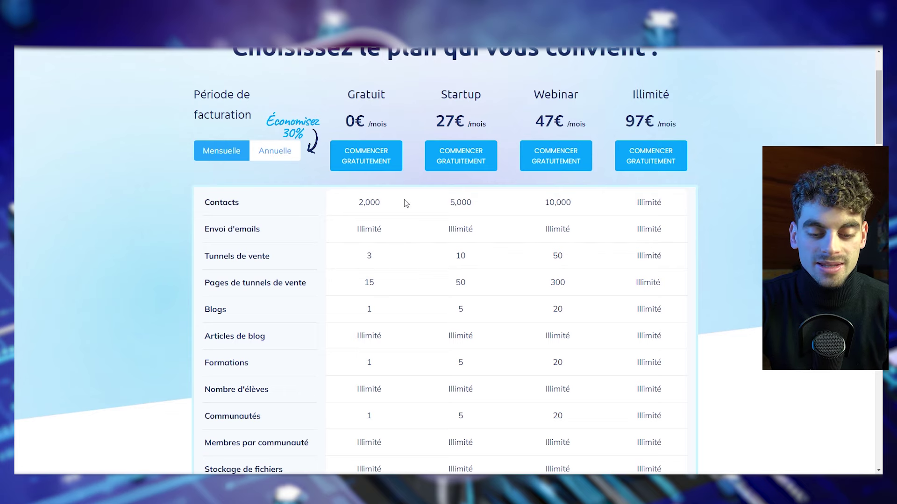
pyautogui.scroll(-1, 358, 290)
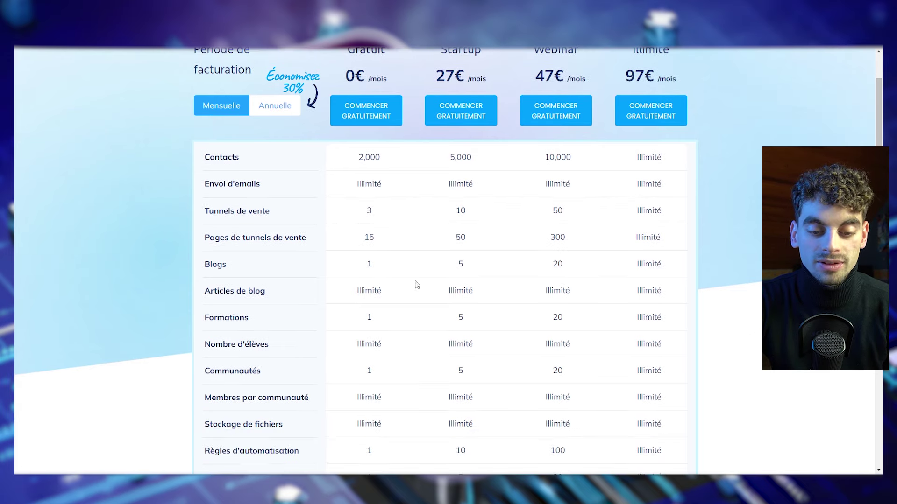
pyautogui.scroll(3, 360, 243)
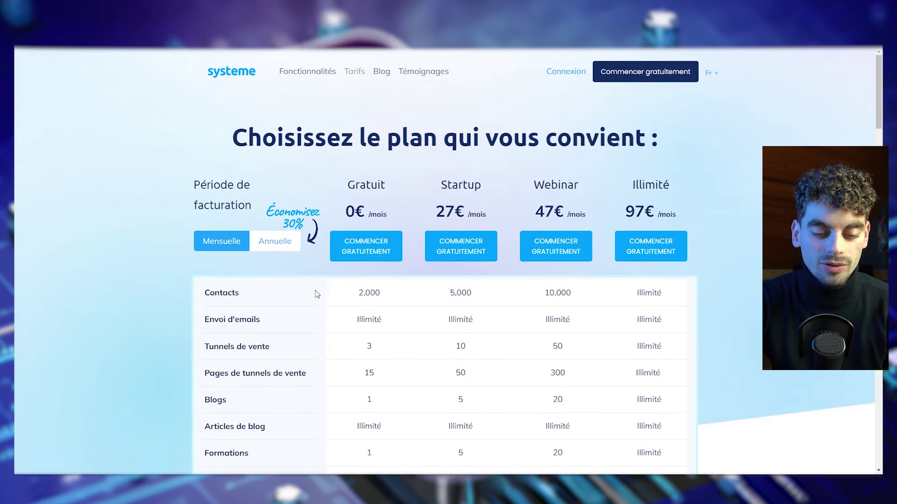
pyautogui.scroll(-6, 314, 294)
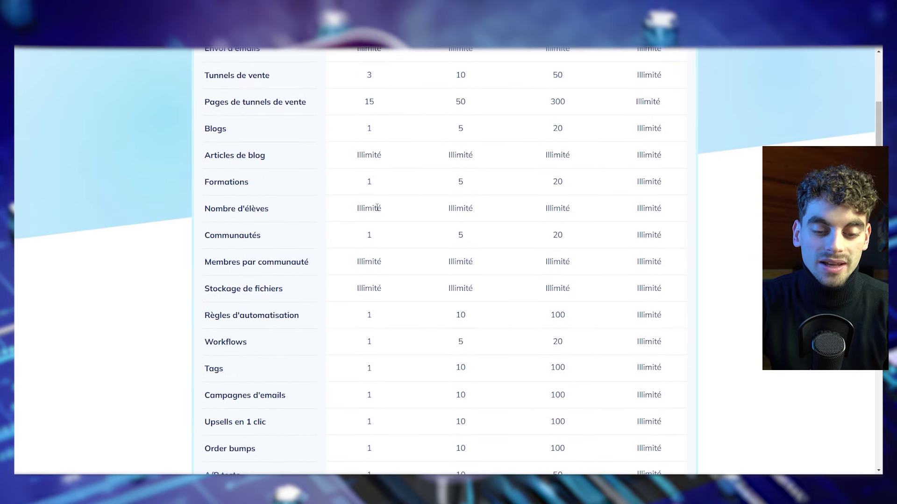
pyautogui.scroll(4, 377, 208)
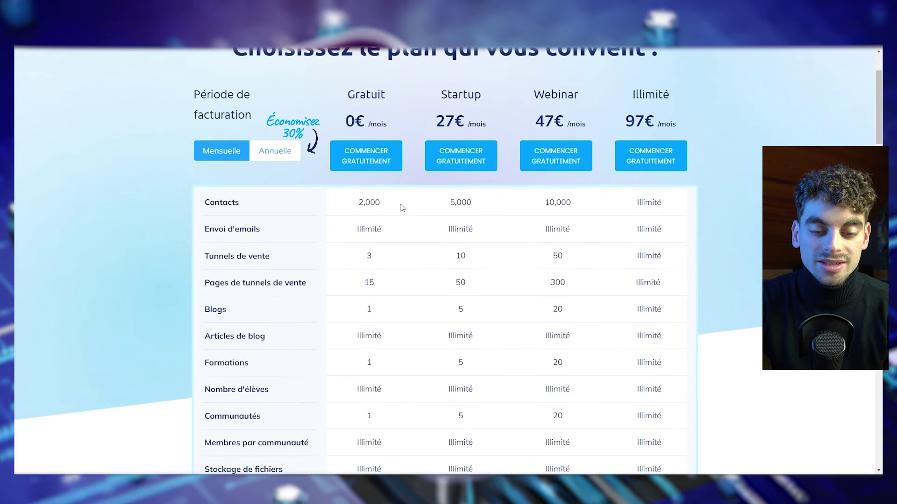
pyautogui.scroll(-6, 406, 205)
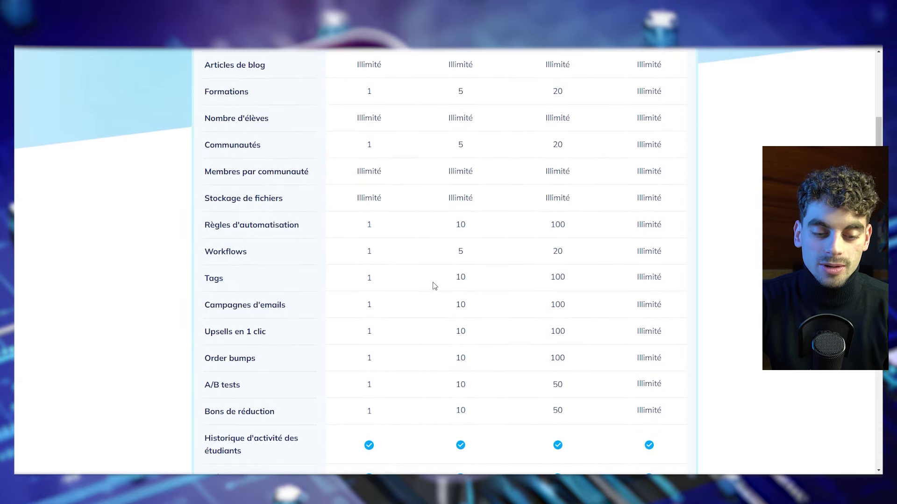
pyautogui.doubleClick(368, 280)
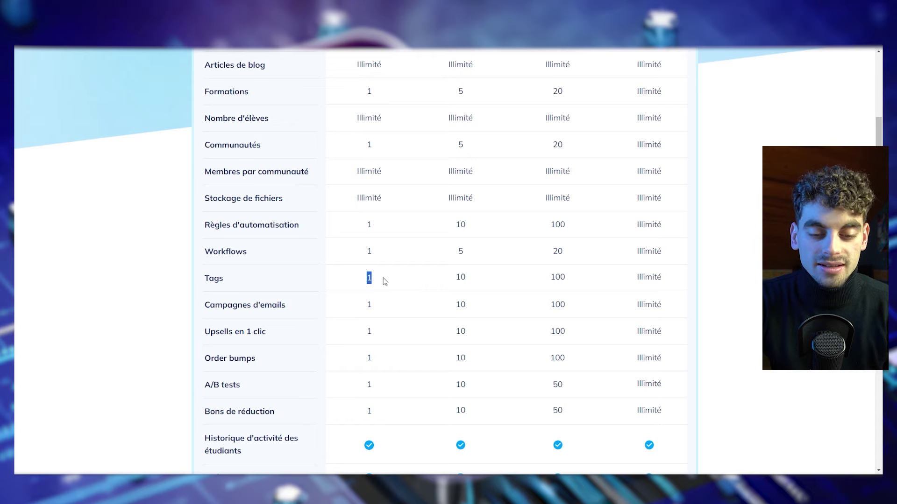
pyautogui.doubleClick(368, 225)
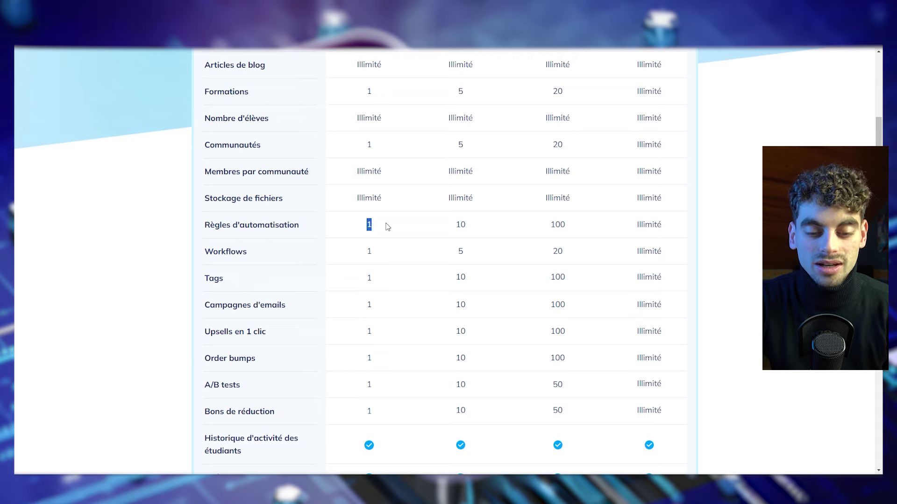
pyautogui.moveTo(356, 304); pyautogui.dragTo(390, 308)
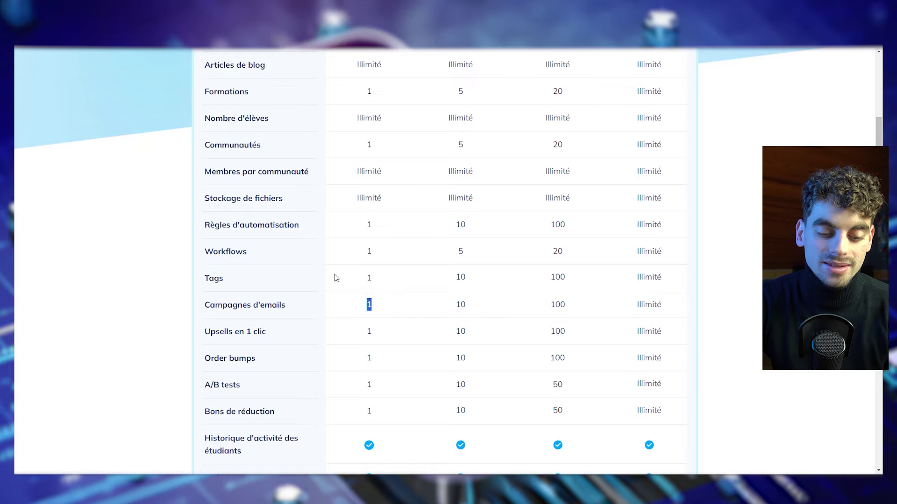
pyautogui.scroll(6, 332, 320)
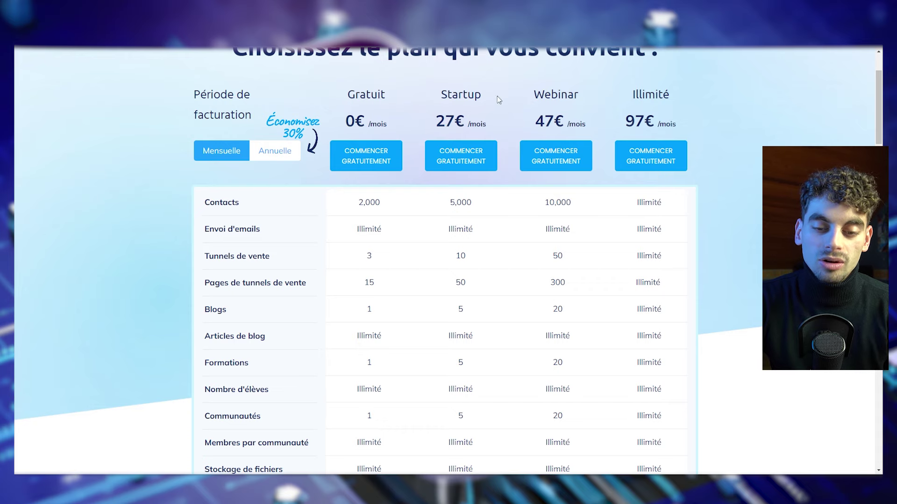
# Examine the Startup plan's price and its limits for tags, email campaigns and automation rules.
pyautogui.moveTo(433, 123); pyautogui.dragTo(491, 124)
pyautogui.scroll(-5, 459, 295)
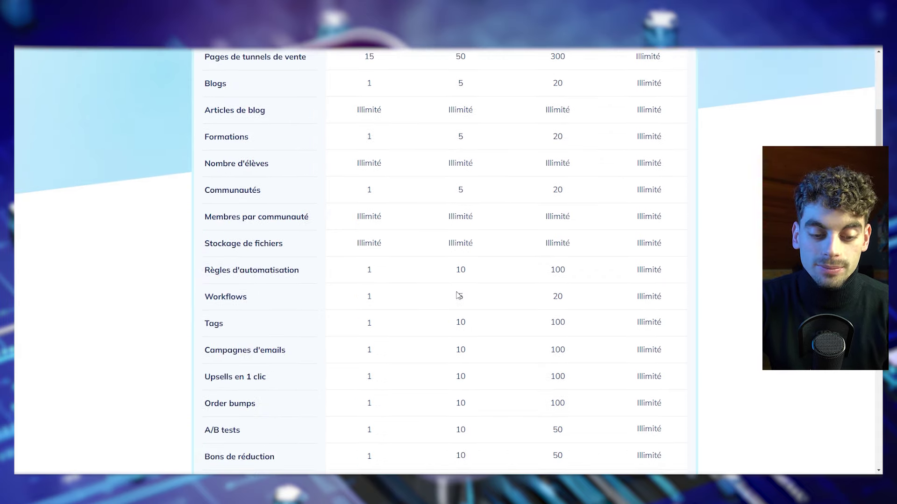
pyautogui.scroll(-1, 450, 305)
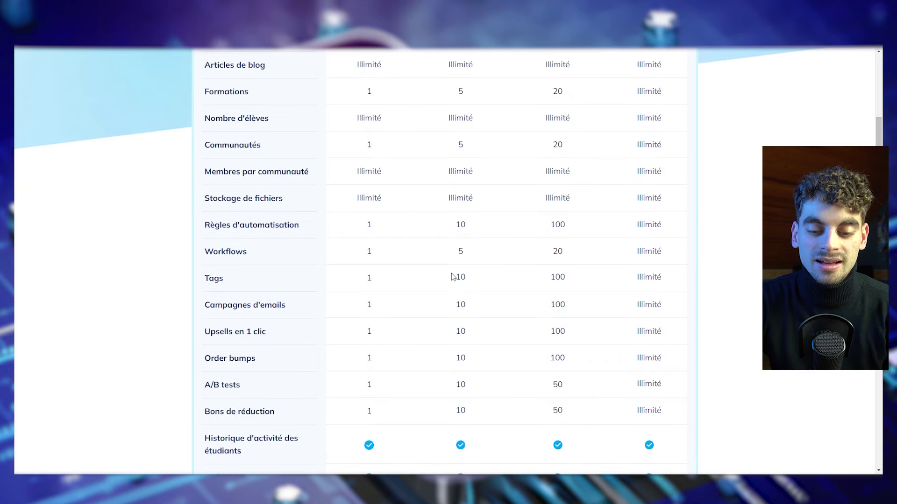
pyautogui.doubleClick(461, 277)
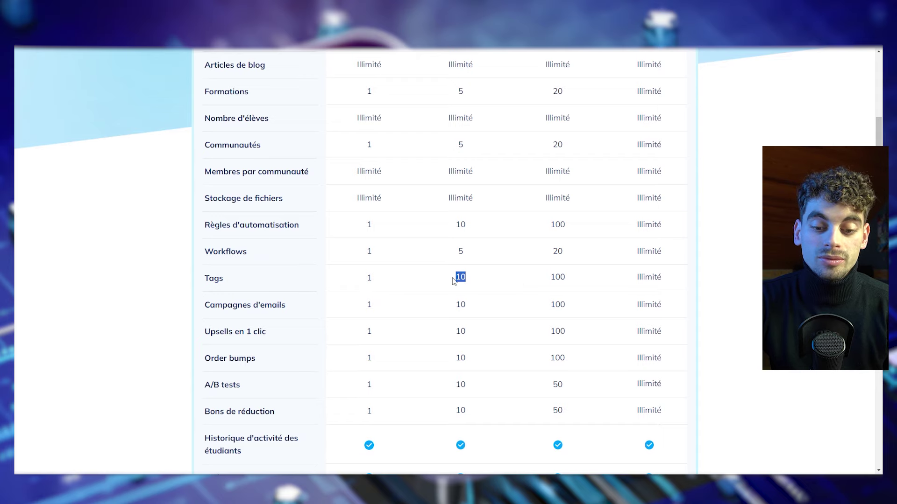
pyautogui.click(472, 284)
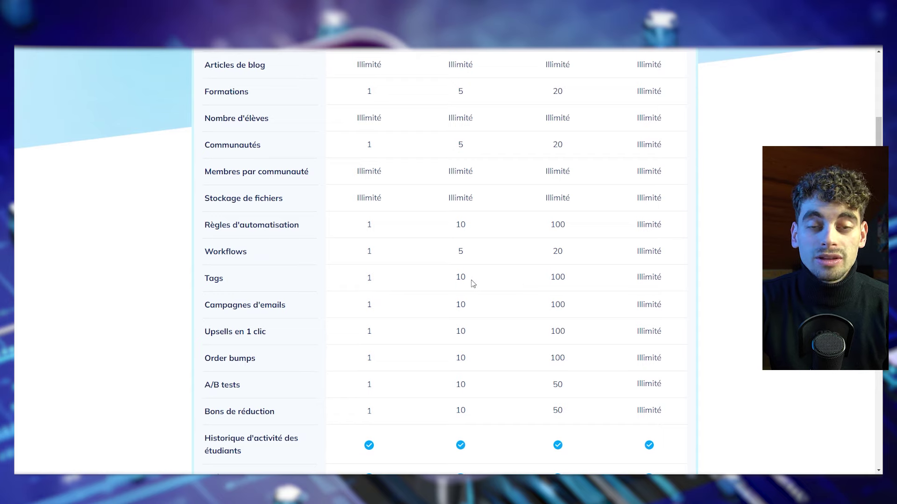
pyautogui.doubleClick(460, 304)
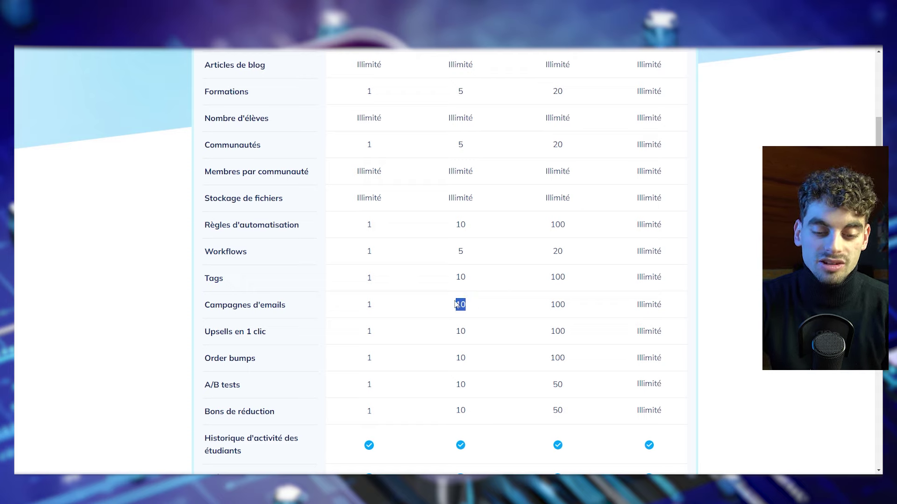
pyautogui.doubleClick(460, 224)
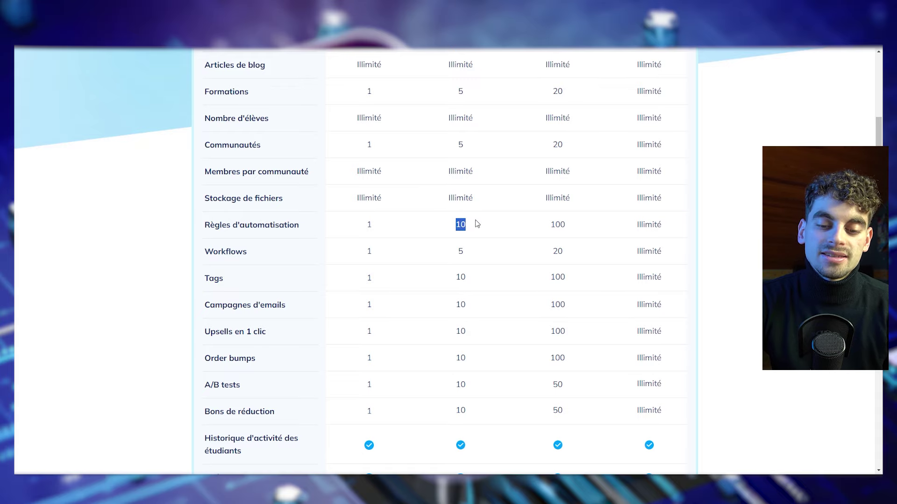
# Compare the Webinar plan's monthly price and feature limits with those of the Startup plan.
pyautogui.scroll(3, 477, 223)
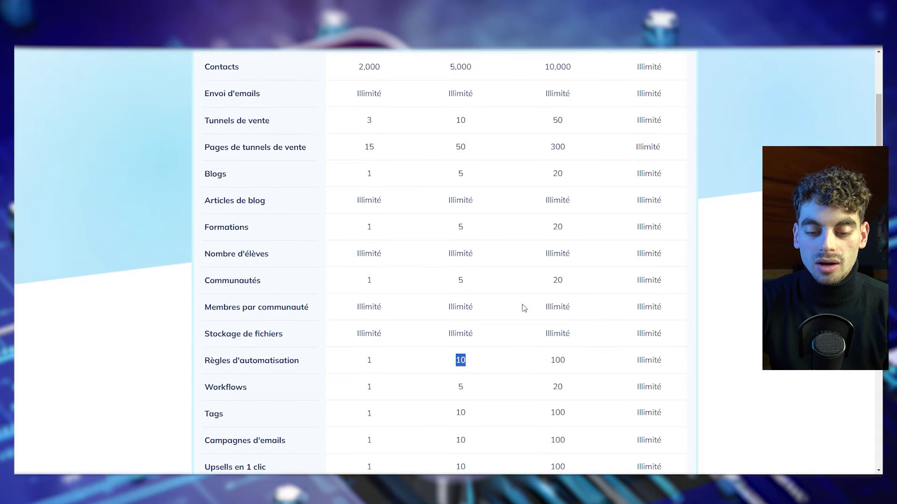
pyautogui.scroll(4, 536, 235)
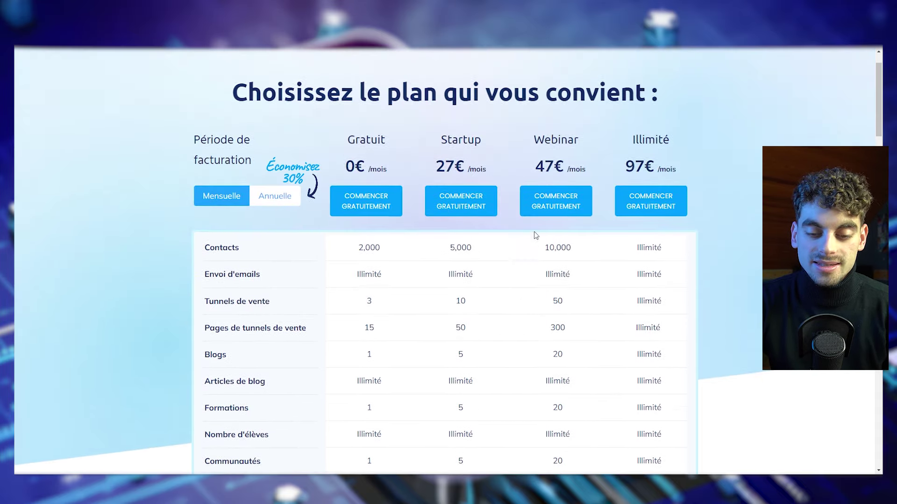
pyautogui.scroll(-2, 496, 254)
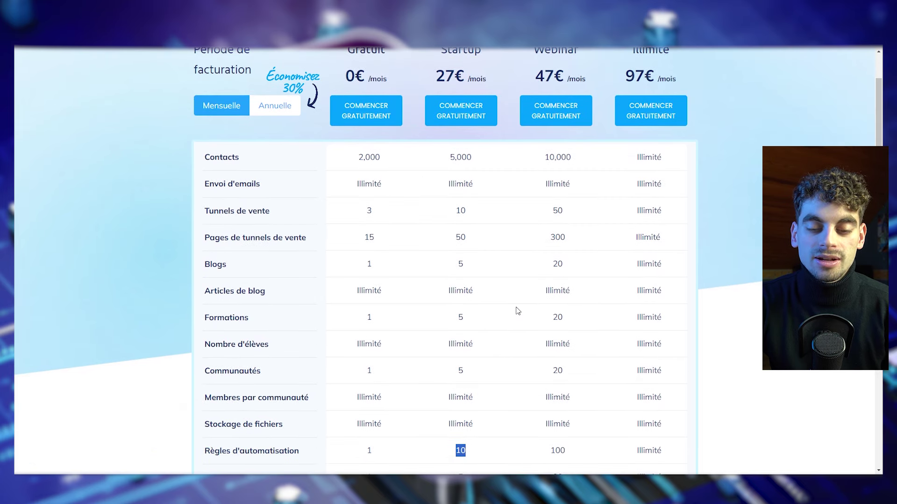
pyautogui.scroll(3, 518, 311)
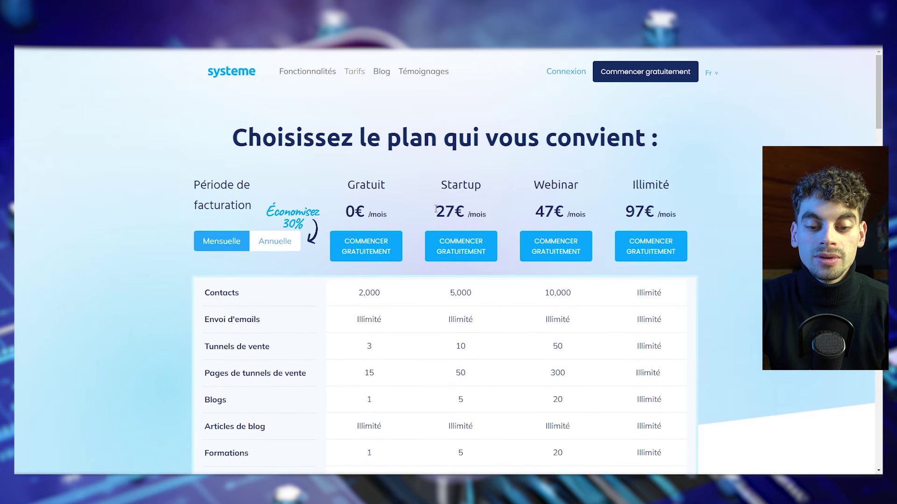
pyautogui.moveTo(436, 210); pyautogui.dragTo(584, 217)
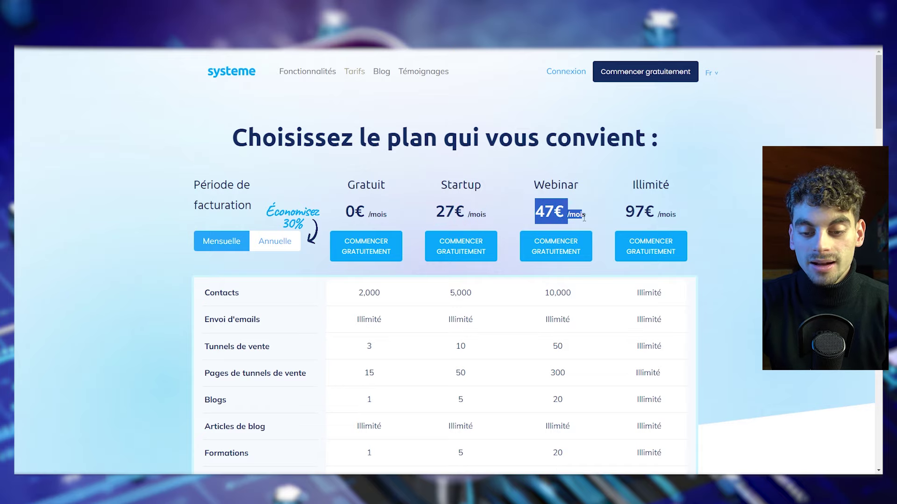
pyautogui.click(584, 220)
pyautogui.scroll(-5, 607, 318)
pyautogui.scroll(2, 515, 264)
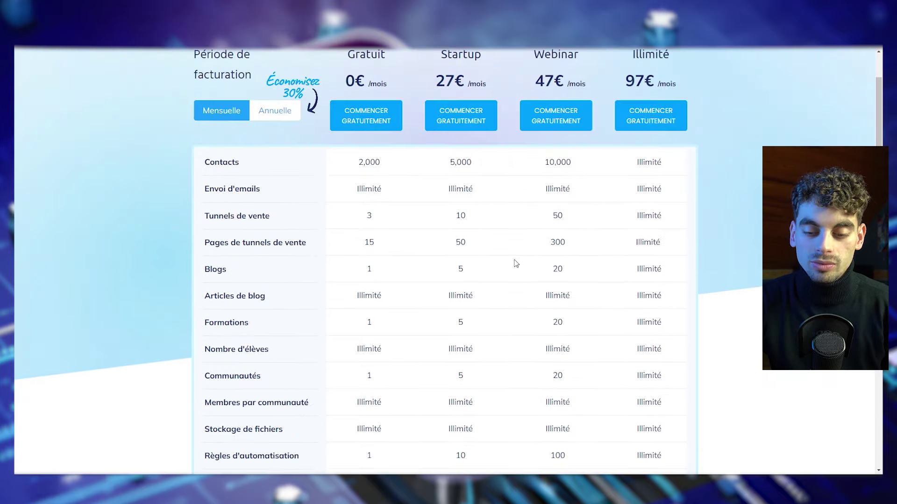
pyautogui.scroll(2, 515, 264)
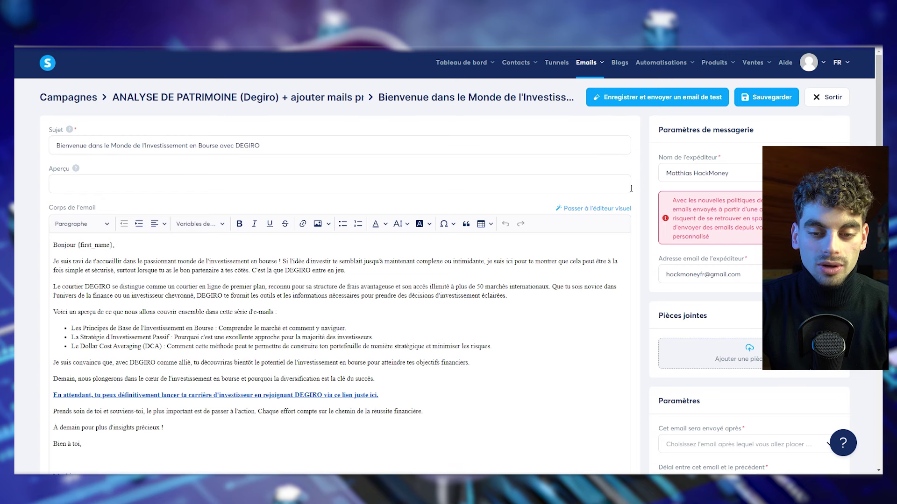
# Switch to the systeme.io email editor and open the account settings from there.
pyautogui.moveTo(468, 66)
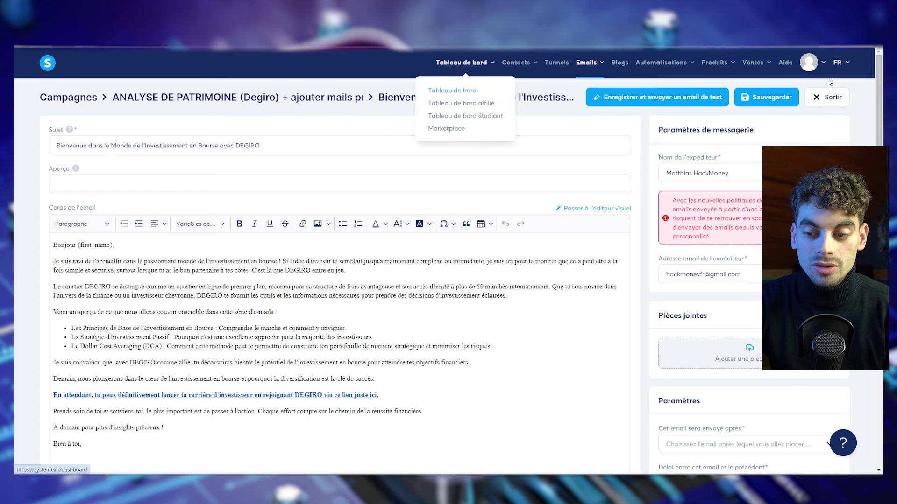
pyautogui.moveTo(824, 66)
pyautogui.click(793, 90)
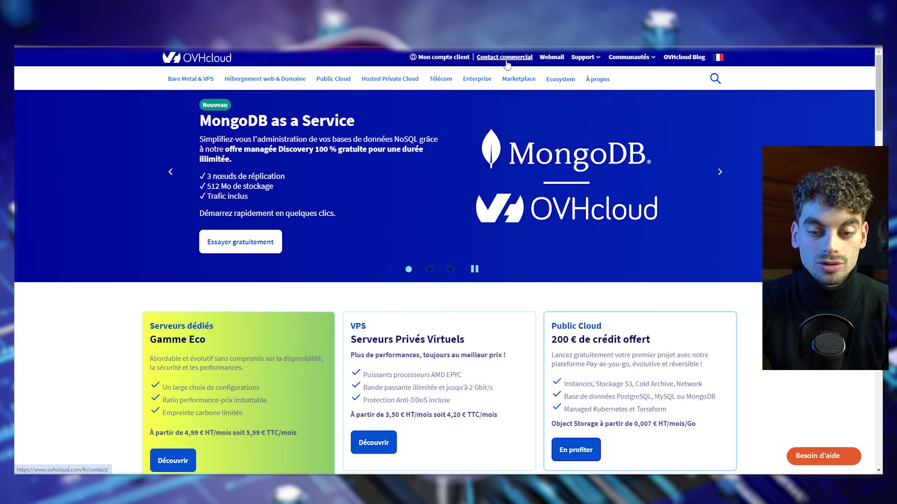
# Enter the OVHcloud customer area with the connected account and open the registered domain's general information under Web Cloud.
pyautogui.click(442, 58)
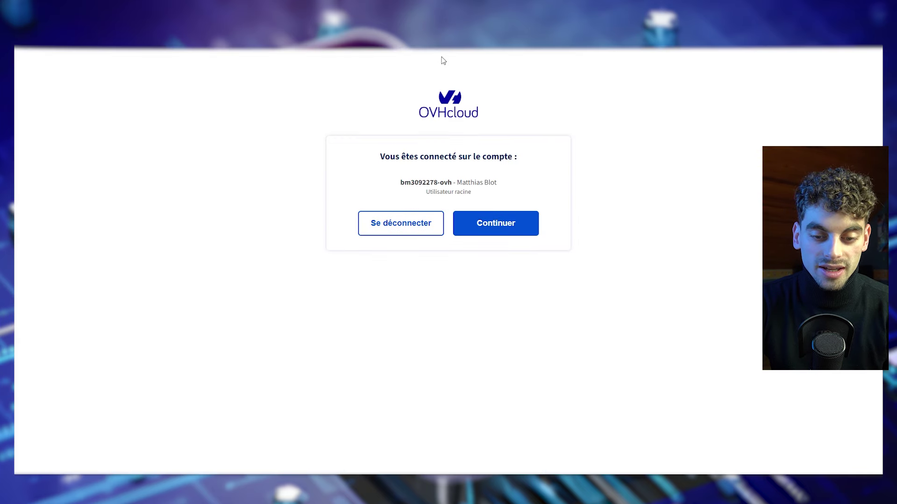
pyautogui.click(520, 225)
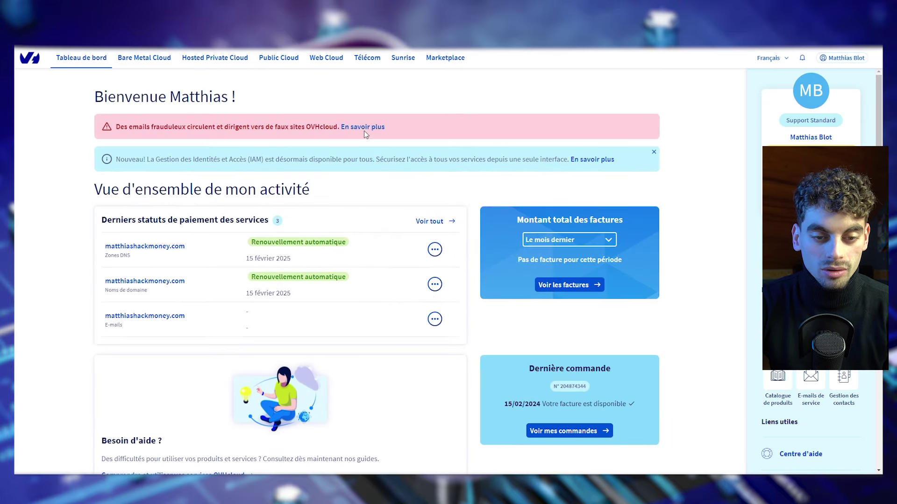
pyautogui.click(326, 64)
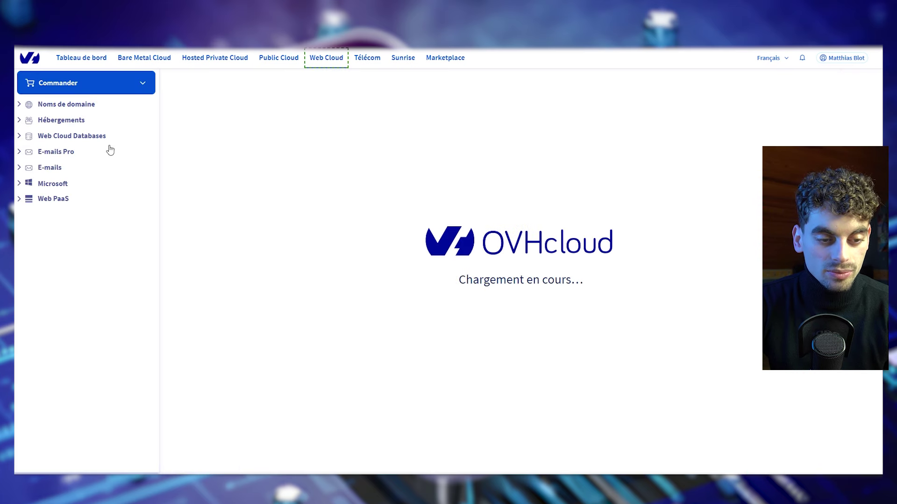
pyautogui.click(45, 110)
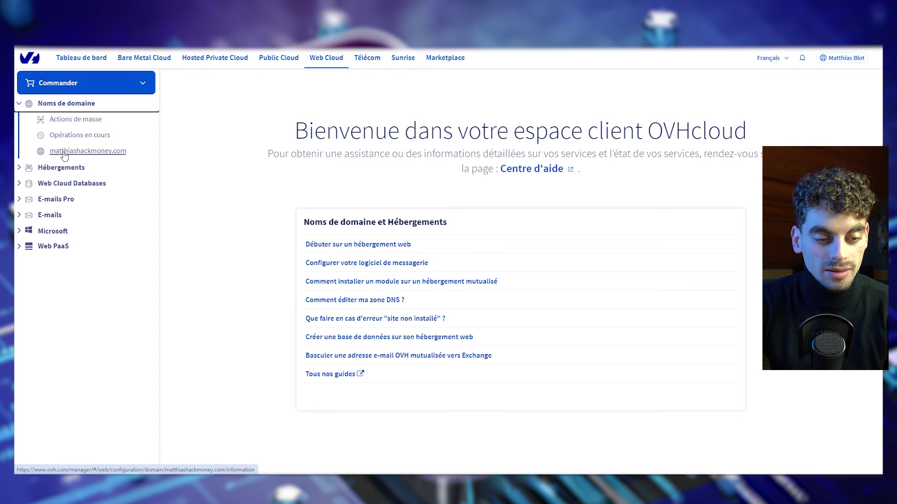
pyautogui.click(113, 156)
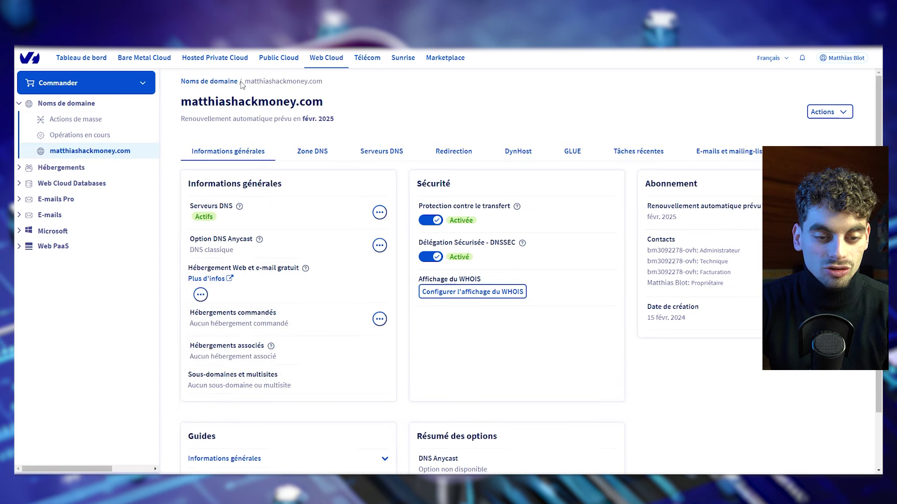
# Copy the domain name from its OVHcloud page and switch to the custom domains settings in systeme.io.
pyautogui.moveTo(245, 82); pyautogui.dragTo(330, 87)
pyautogui.rightClick(312, 82)
pyautogui.click(327, 91)
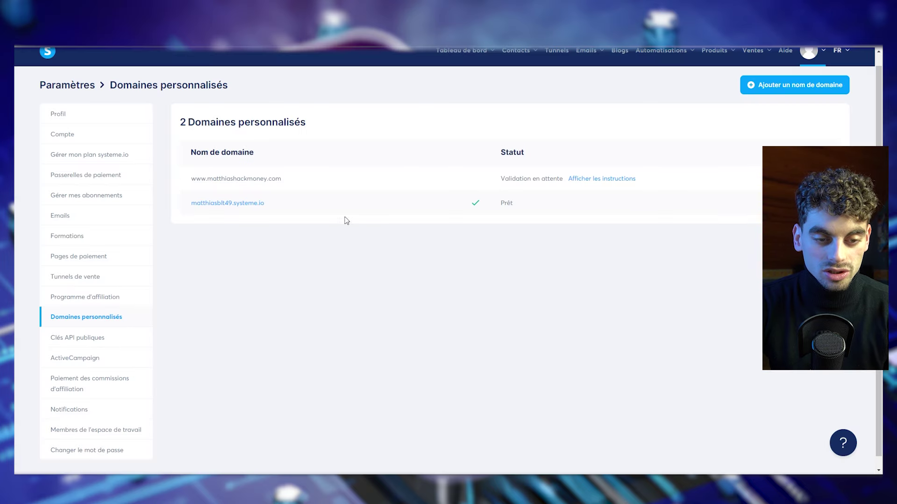
pyautogui.scroll(1, 571, 229)
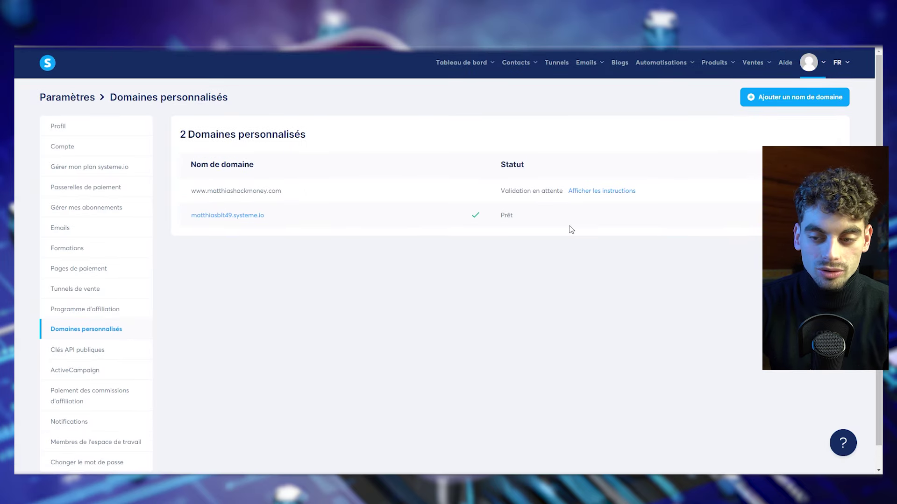
pyautogui.click(802, 99)
pyautogui.click(369, 256)
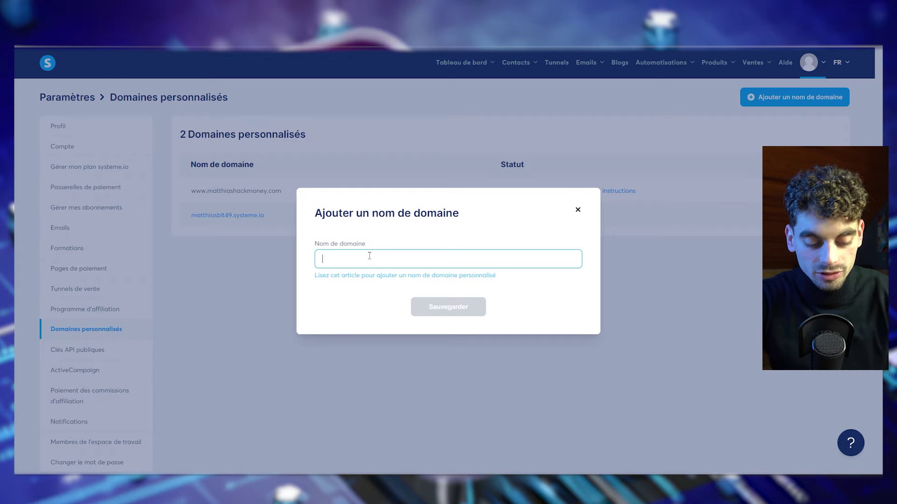
pyautogui.write('www.')
pyautogui.hotkey('ctrl', 'v')
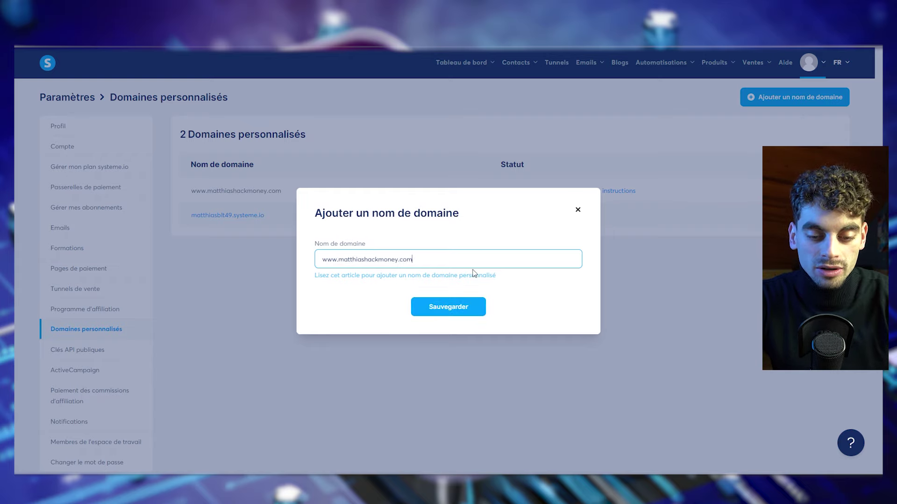
pyautogui.click(432, 312)
pyautogui.click(578, 211)
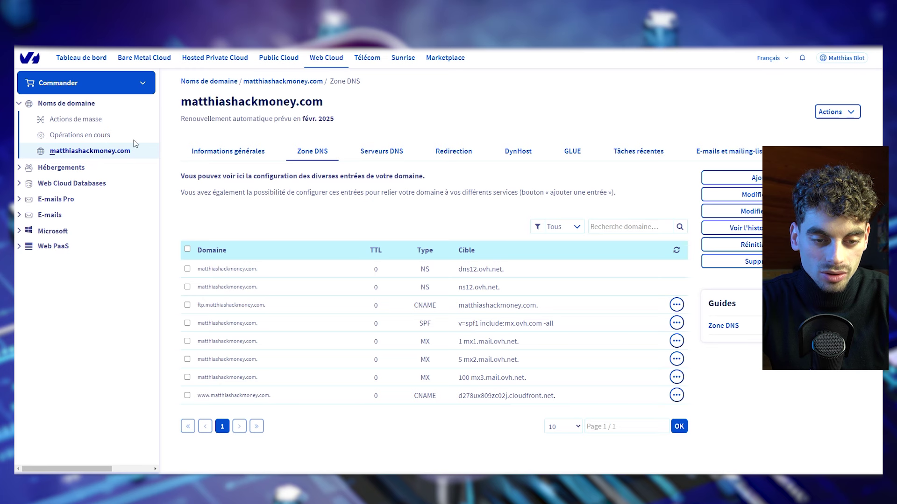
# Switch to OVHcloud and start a new entry in the registered domain's DNS zone.
pyautogui.click(228, 151)
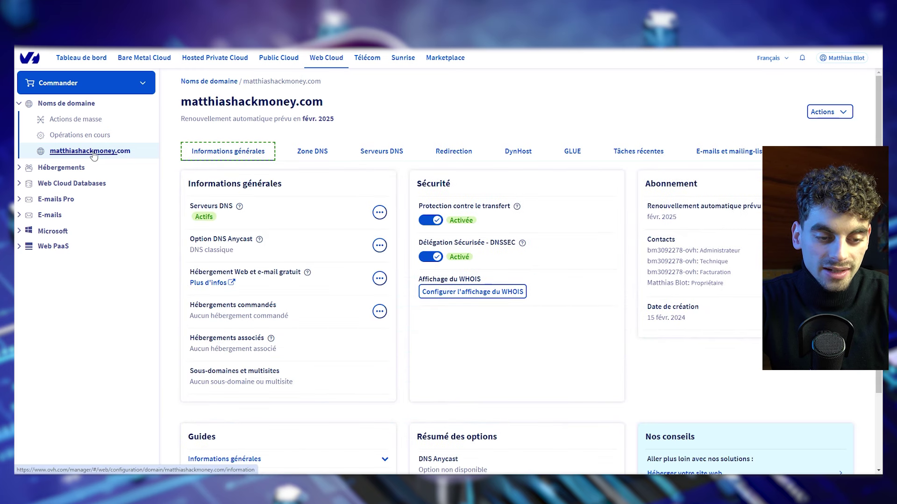
pyautogui.click(309, 157)
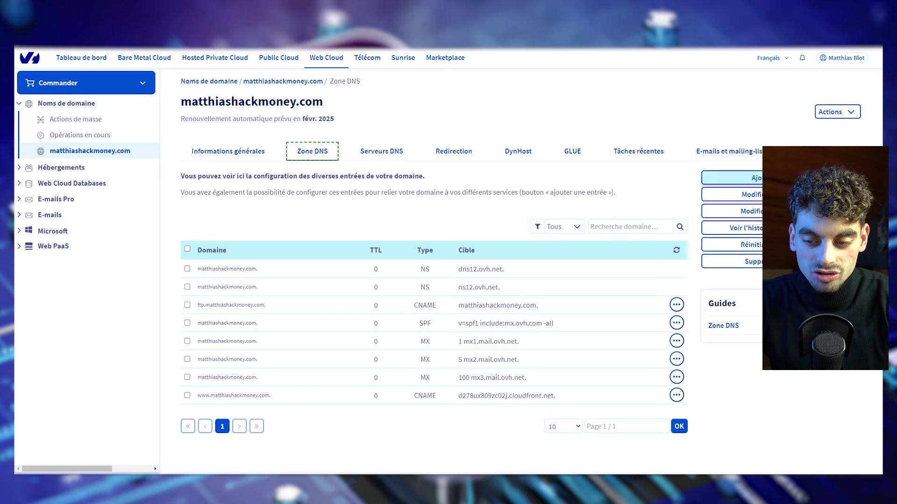
pyautogui.click(732, 178)
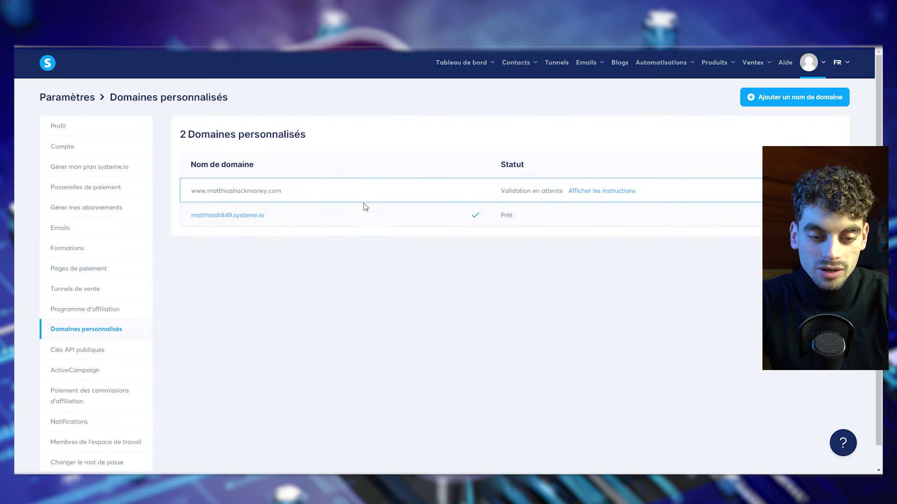
# Display the www domain's DNS instructions in systeme.io and choose CNAME as the type of the new OVHcloud DNS entry.
pyautogui.click(591, 192)
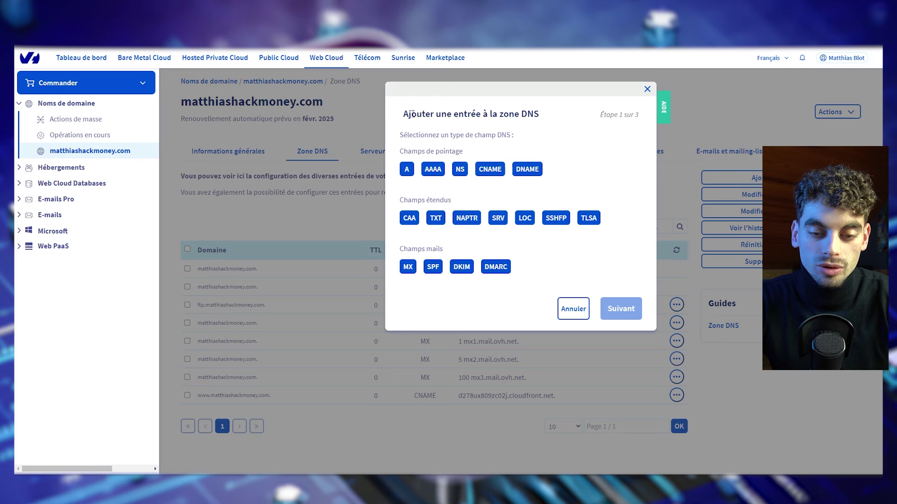
pyautogui.moveTo(411, 115); pyautogui.dragTo(522, 123)
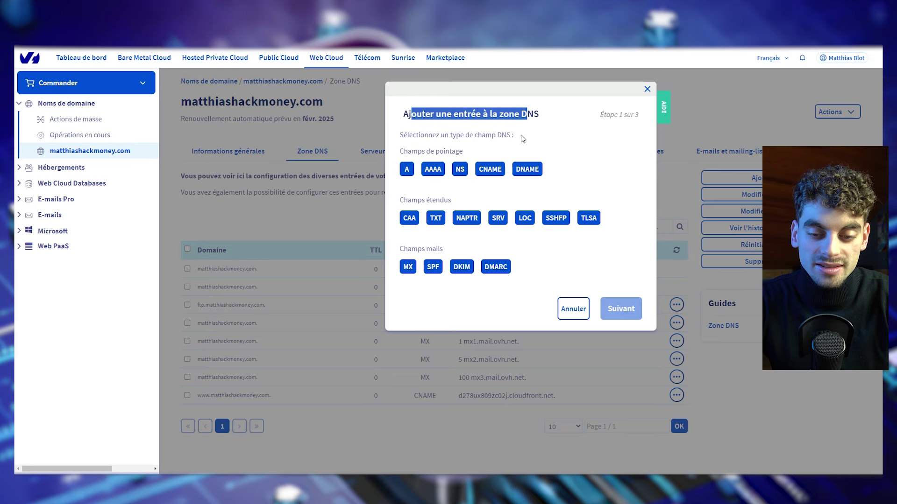
pyautogui.click(523, 140)
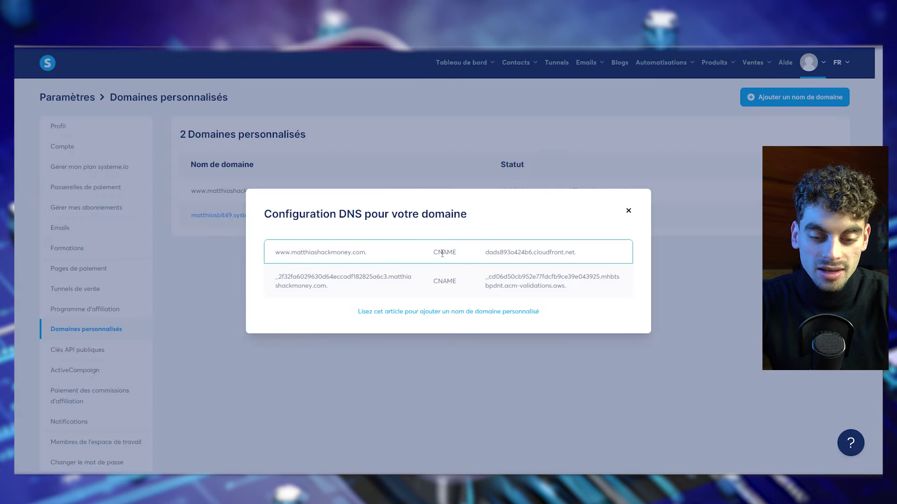
pyautogui.moveTo(433, 252); pyautogui.dragTo(452, 254)
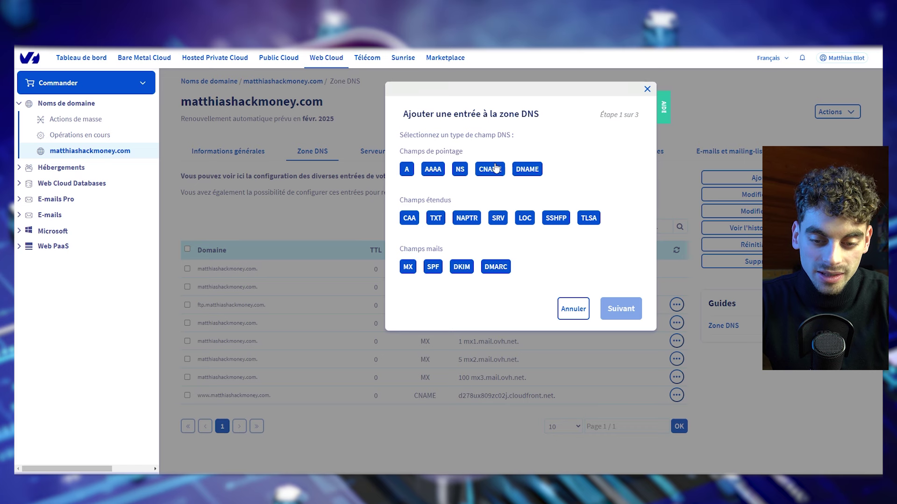
pyautogui.click(490, 168)
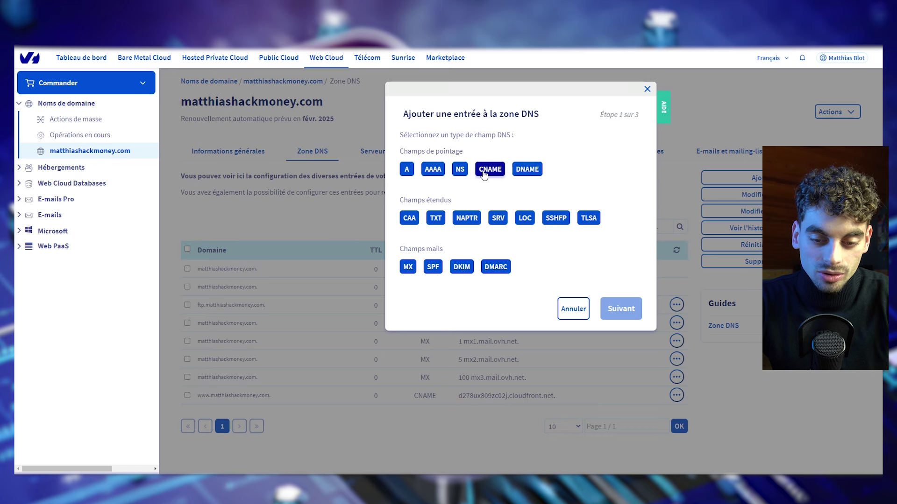
pyautogui.press('Return')
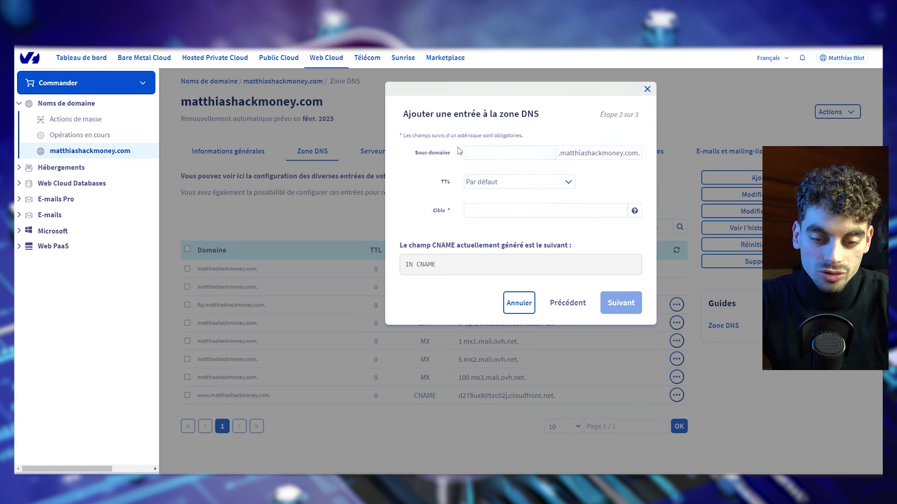
# Try to add a CNAME entry with subdomain www and target dads893o424b6.cloudfront.net., copied from the systeme.io instructions.
pyautogui.click(500, 154)
pyautogui.click(514, 175)
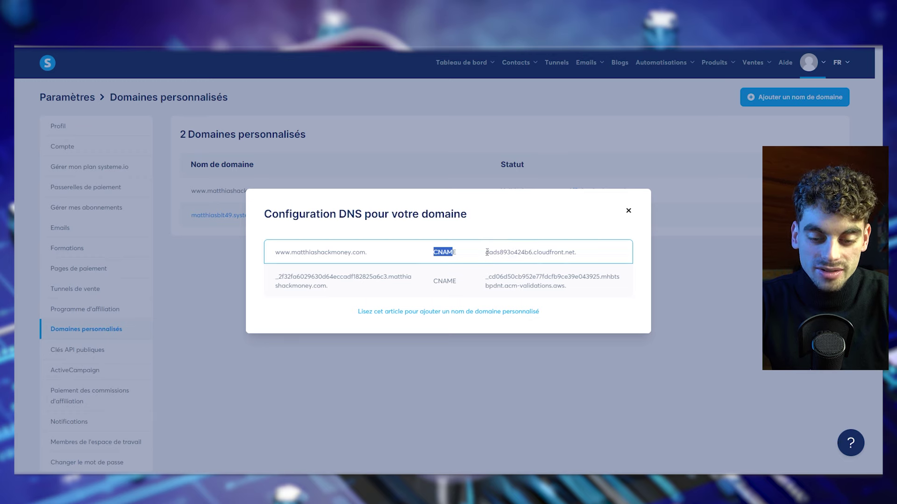
pyautogui.moveTo(487, 252); pyautogui.dragTo(576, 253)
pyautogui.rightClick(571, 252)
pyautogui.click(580, 263)
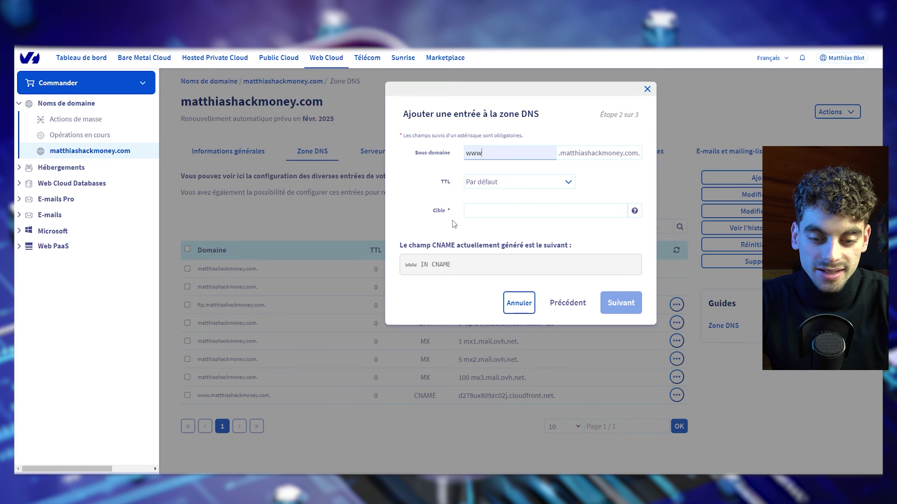
pyautogui.click(467, 211)
pyautogui.rightClick(472, 209)
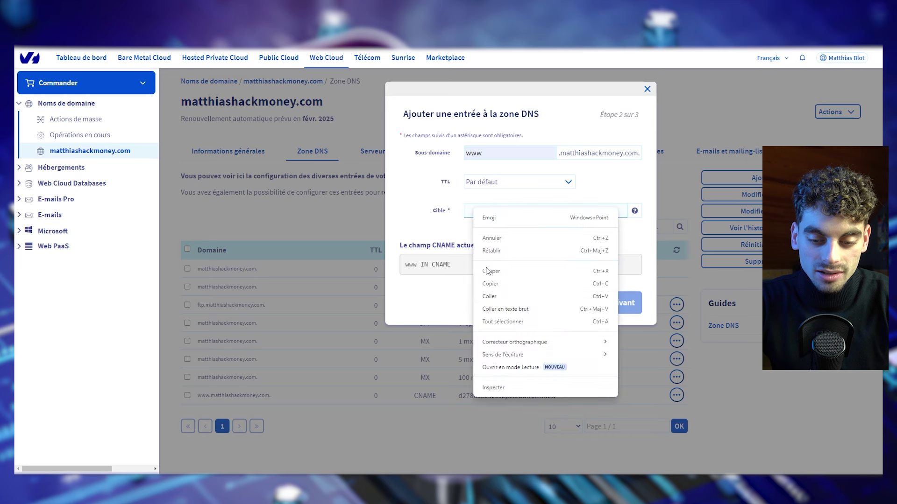
pyautogui.click(490, 296)
pyautogui.click(627, 240)
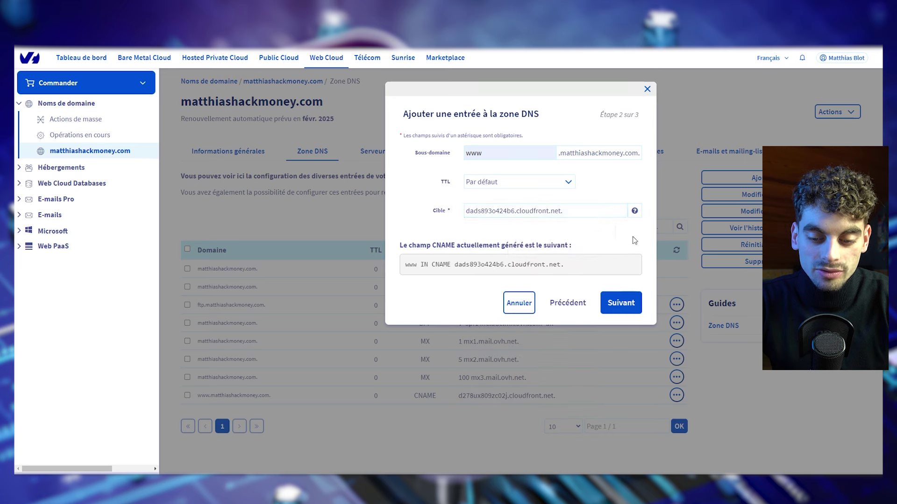
pyautogui.click(621, 304)
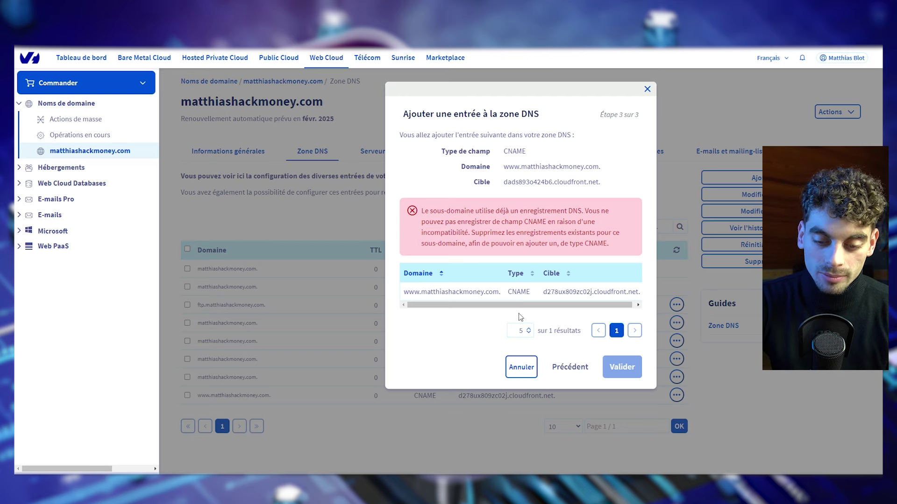
pyautogui.press('Escape')
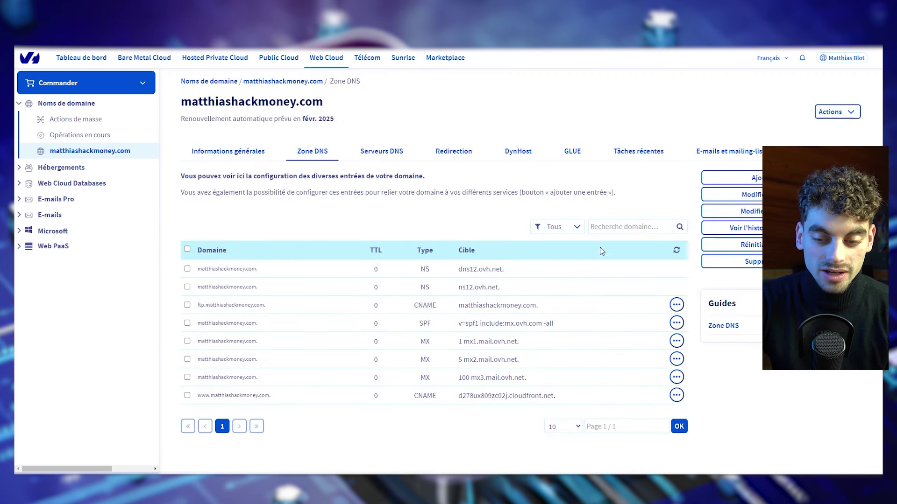
pyautogui.click(617, 230)
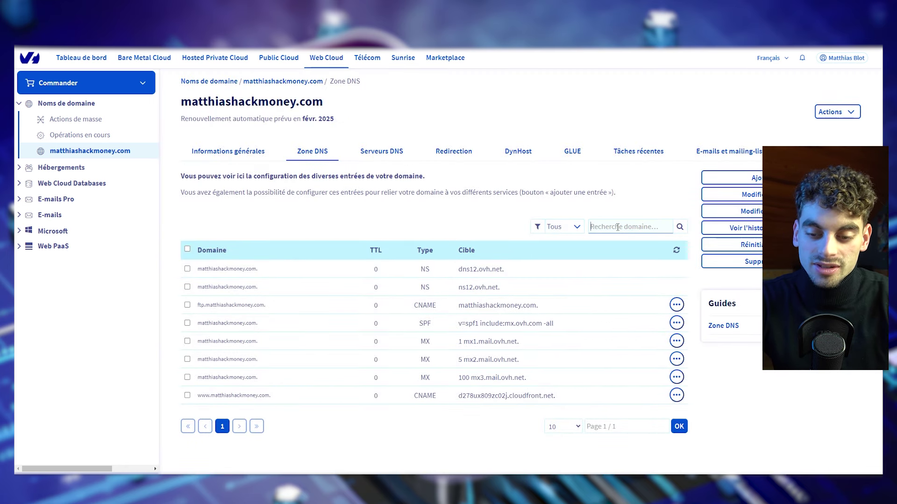
pyautogui.write('A')
pyautogui.press('BackSpace')
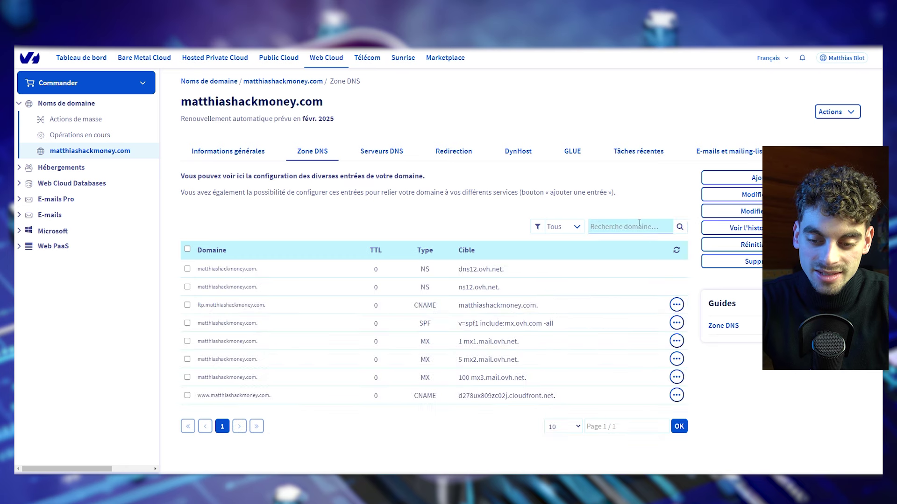
pyautogui.click(187, 270)
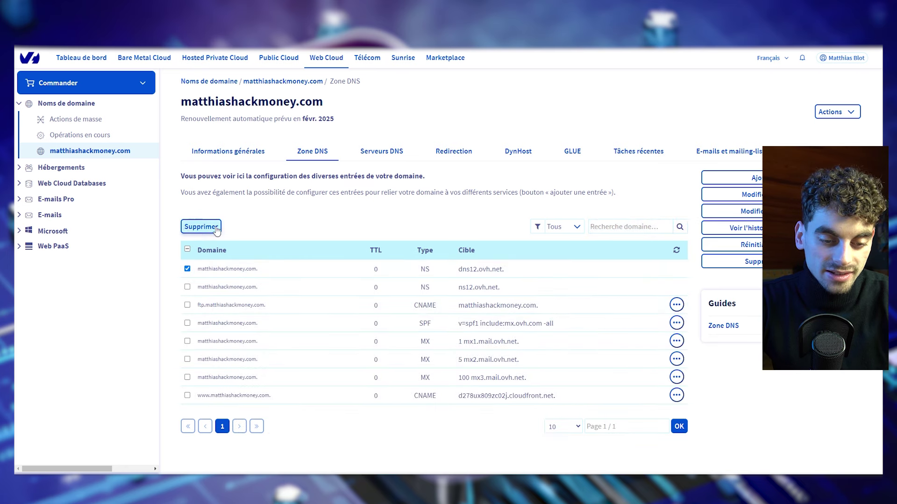
pyautogui.click(187, 269)
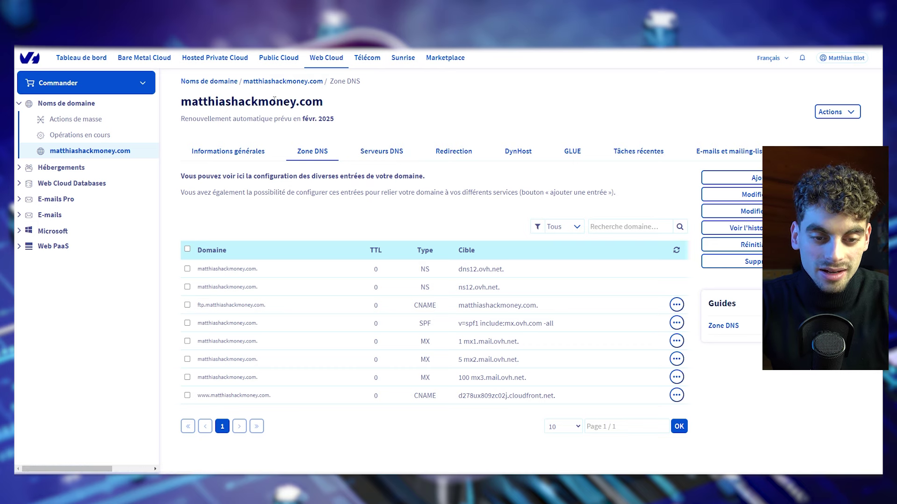
# Start a new CNAME entry in the DNS zone and fill its target with the second record's acm-validations.aws value from systeme.io.
pyautogui.click(743, 178)
pyautogui.doubleClick(490, 170)
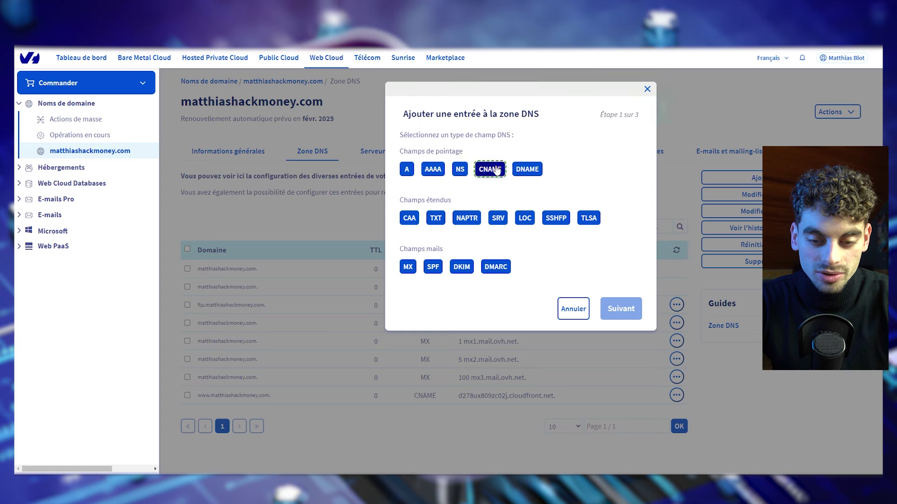
pyautogui.click(509, 211)
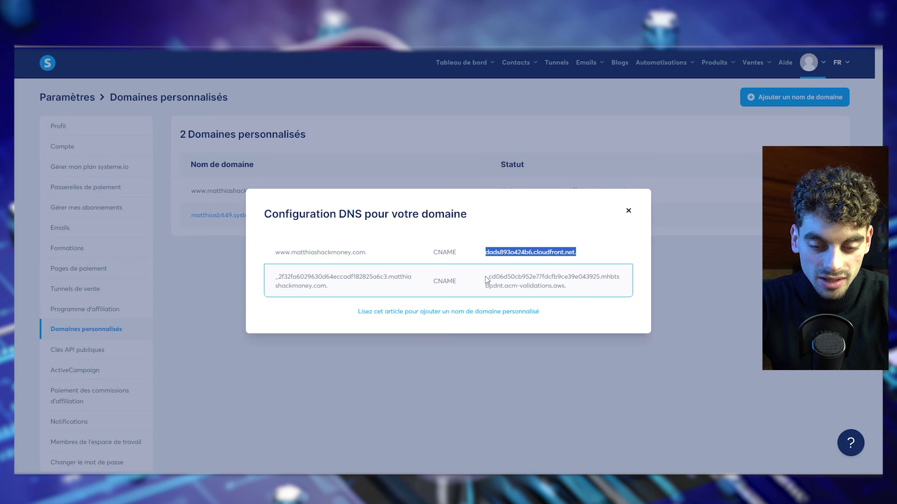
pyautogui.moveTo(486, 280); pyautogui.dragTo(583, 294)
pyautogui.rightClick(525, 281)
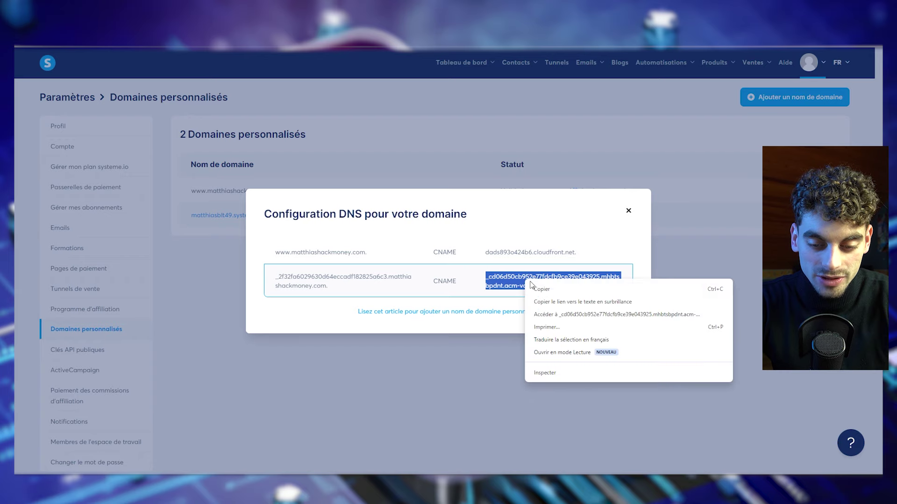
pyautogui.click(541, 290)
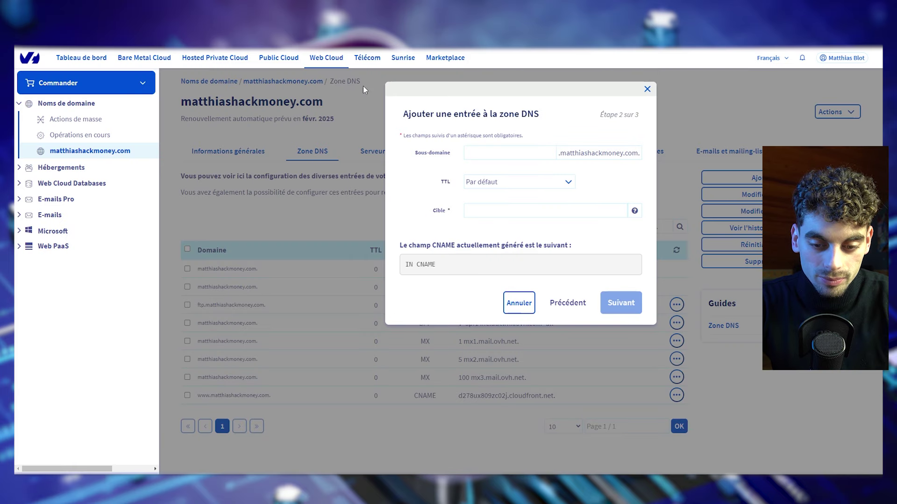
pyautogui.click(481, 211)
pyautogui.rightClick(482, 213)
pyautogui.click(498, 299)
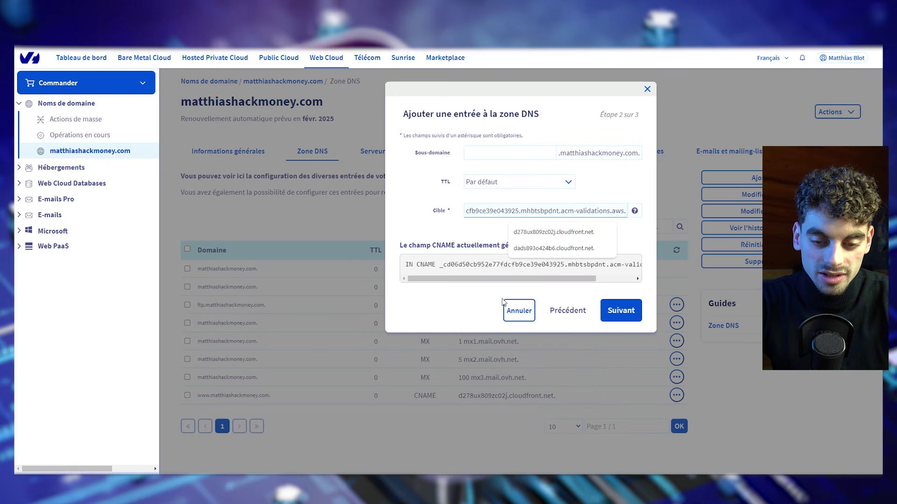
# Set the entry's subdomain to the second record's name from systeme.io without the domain suffix, and validate the CNAME entry.
pyautogui.click(517, 153)
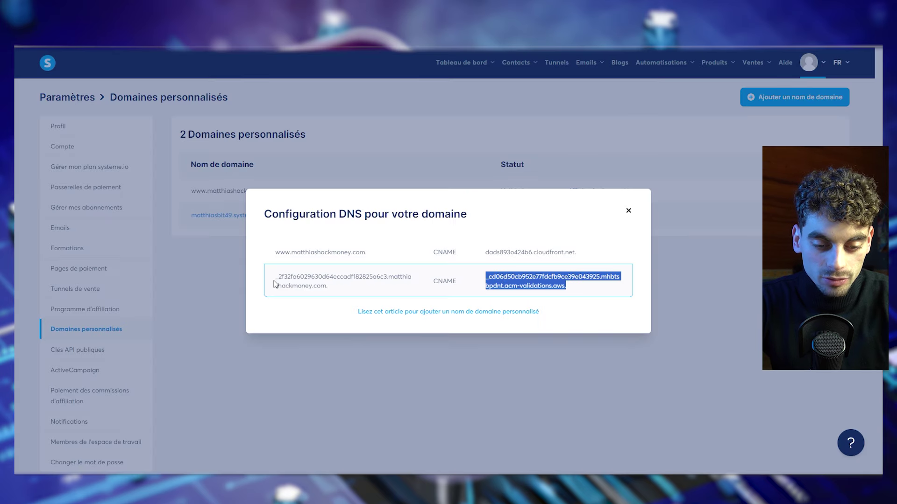
pyautogui.moveTo(275, 280); pyautogui.dragTo(325, 295)
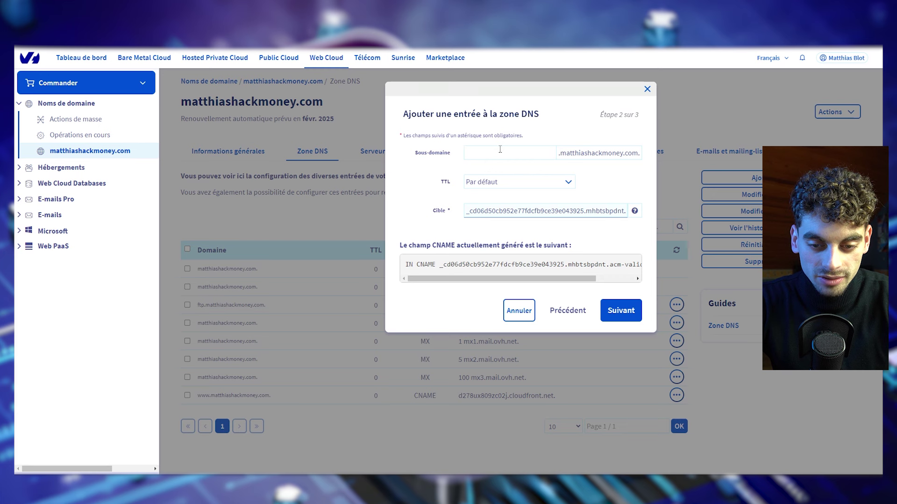
pyautogui.click(500, 149)
pyautogui.rightClick(500, 149)
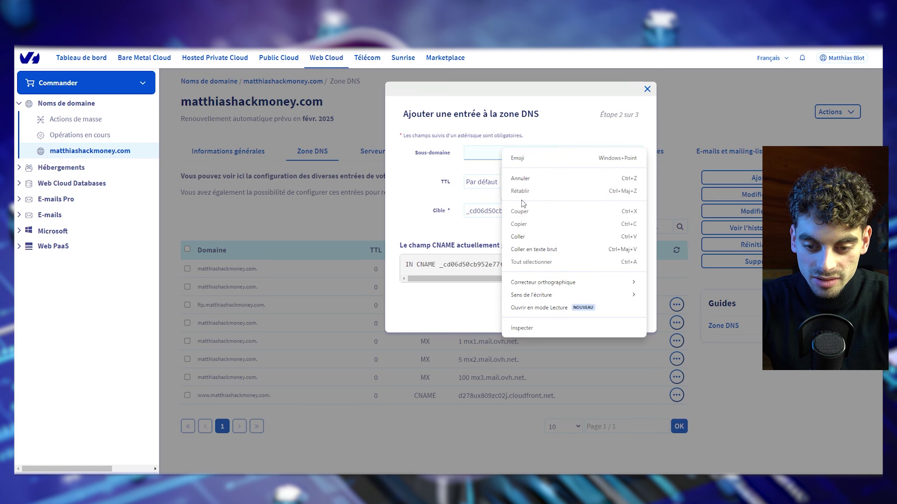
pyautogui.click(522, 236)
pyautogui.moveTo(557, 154); pyautogui.dragTo(492, 156)
pyautogui.press('BackSpace')
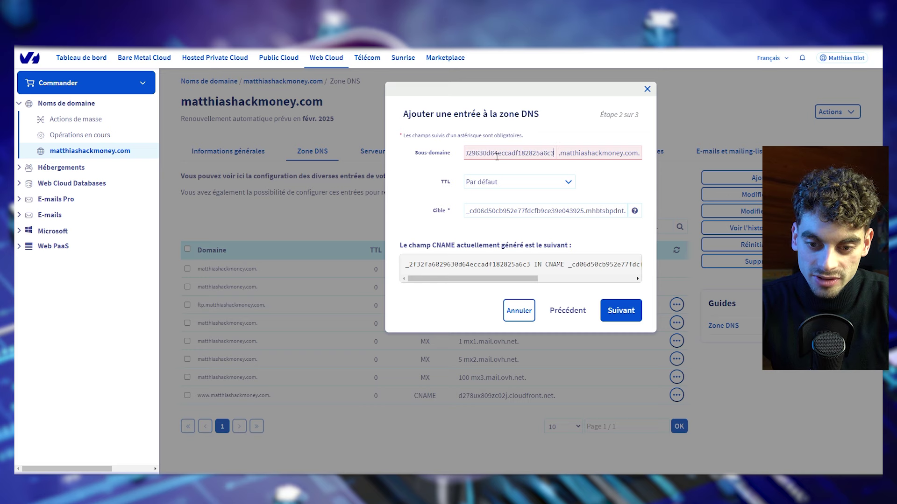
pyautogui.click(624, 315)
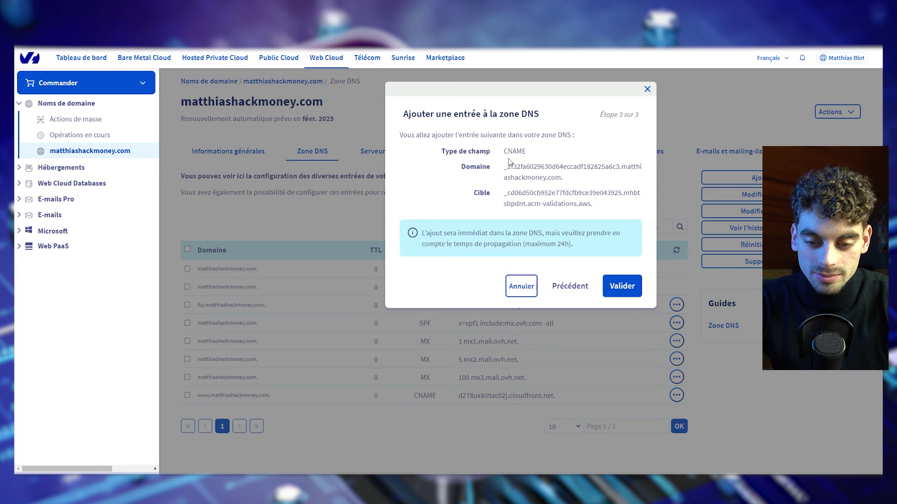
pyautogui.click(626, 286)
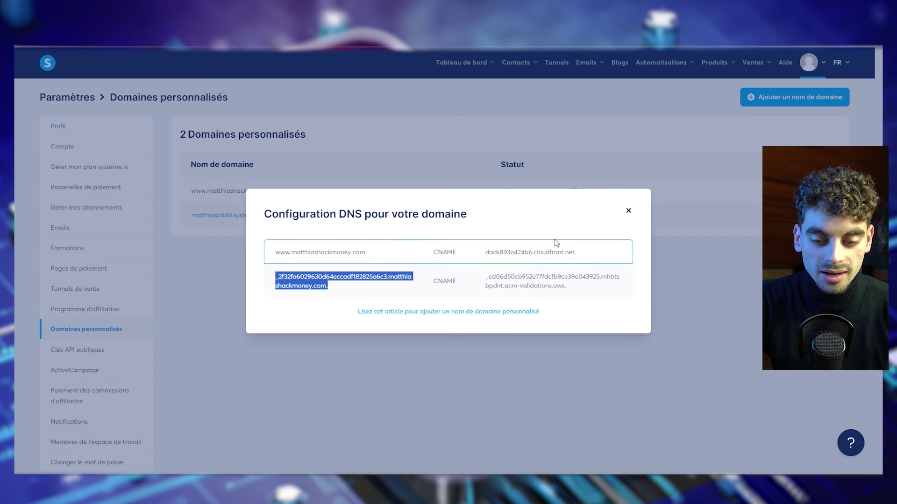
# Close the DNS instructions in systeme.io and refresh the custom domains page to check the domain's status.
pyautogui.click(628, 212)
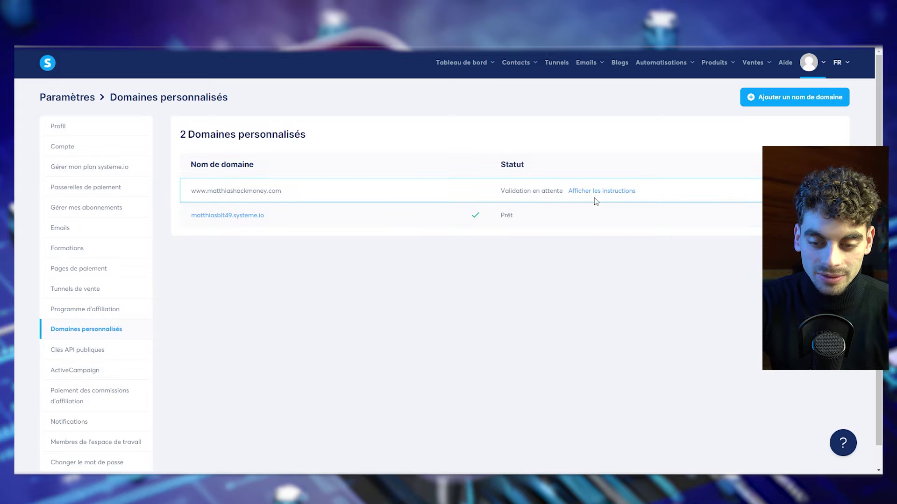
pyautogui.press('F5')
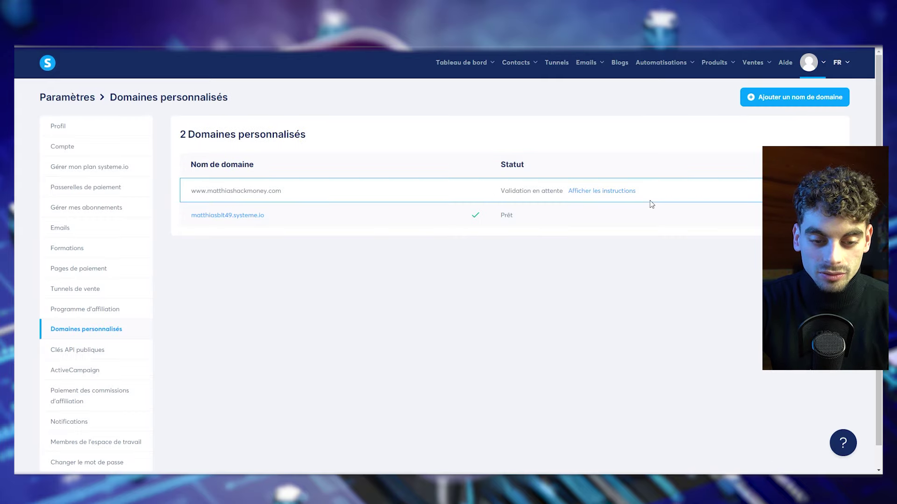
# Reopen the pending domain's DNS instructions in systeme.io and start a new CNAME entry with subdomain www in the OVHcloud DNS zone.
pyautogui.click(593, 192)
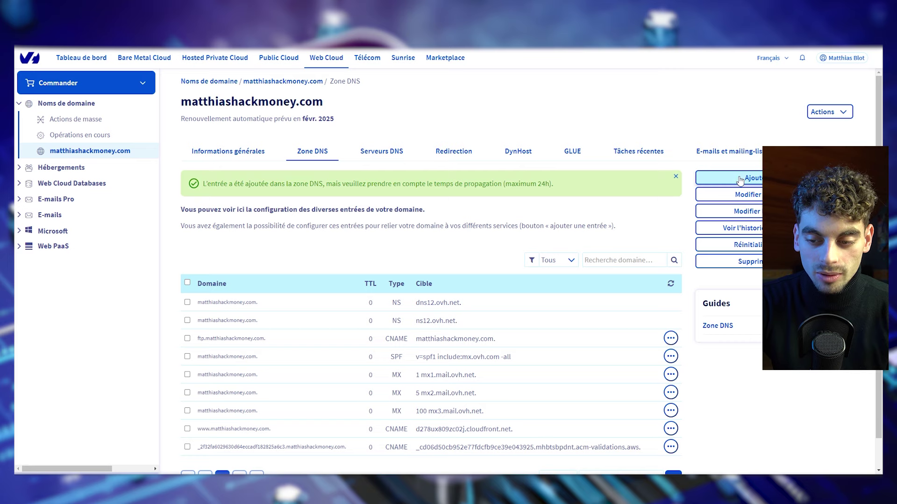
pyautogui.click(742, 180)
pyautogui.click(489, 169)
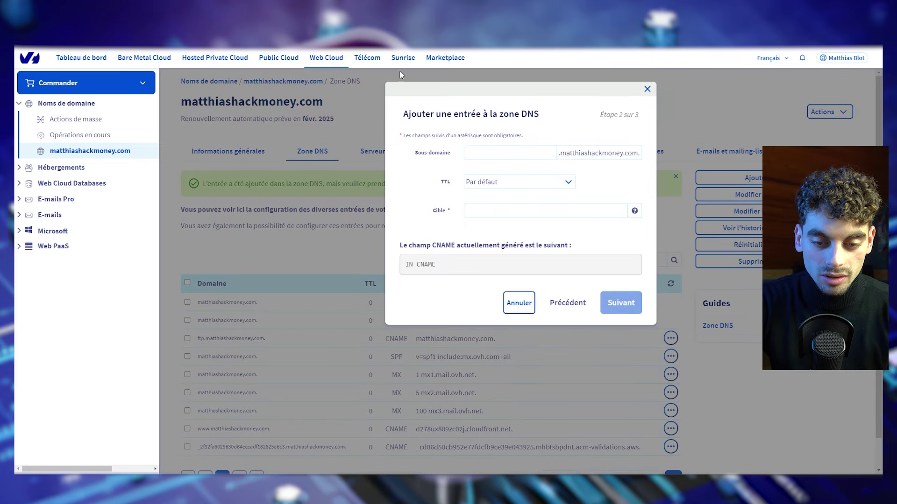
pyautogui.click(518, 151)
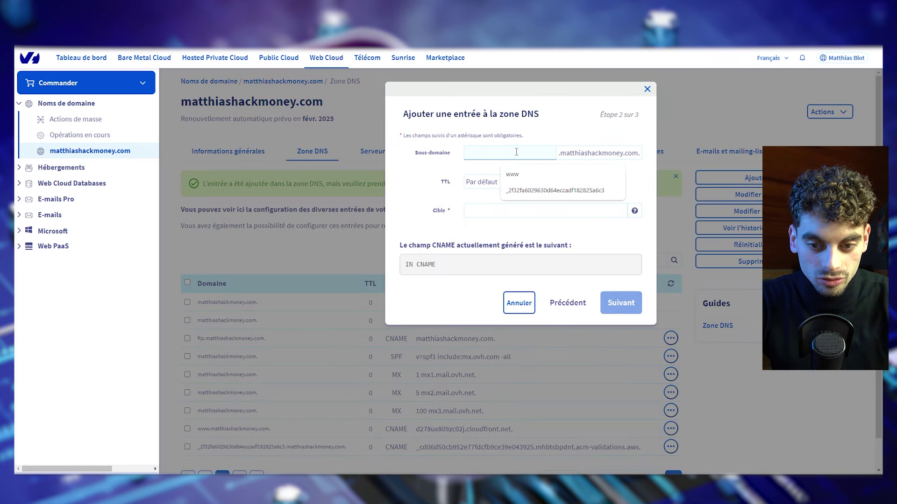
pyautogui.click(513, 174)
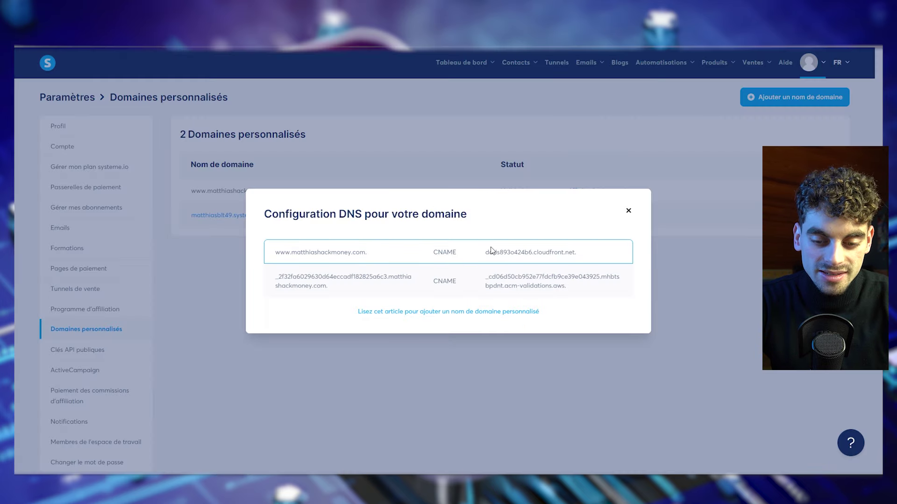
# Try to point the www CNAME entry to dads893o424b6.cloudfront.net., copied from the systeme.io instructions, and cancel the entry.
pyautogui.moveTo(490, 250); pyautogui.dragTo(577, 256)
pyautogui.rightClick(560, 250)
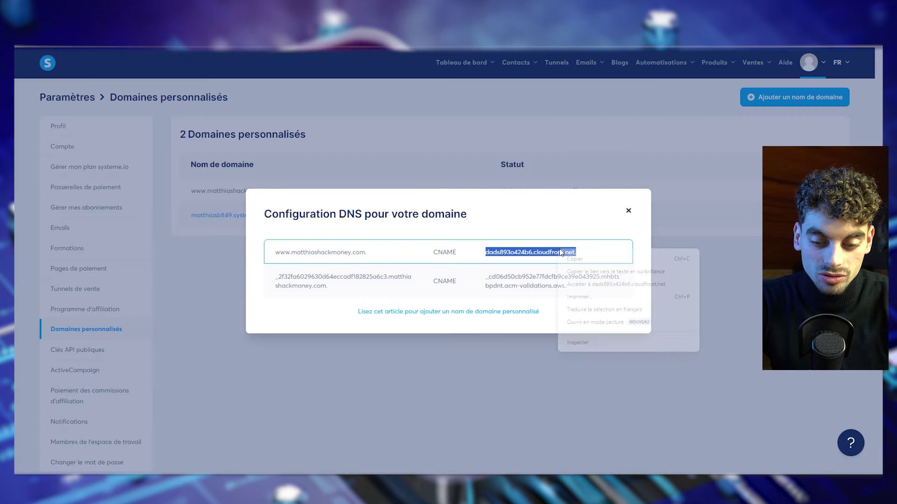
pyautogui.click(571, 260)
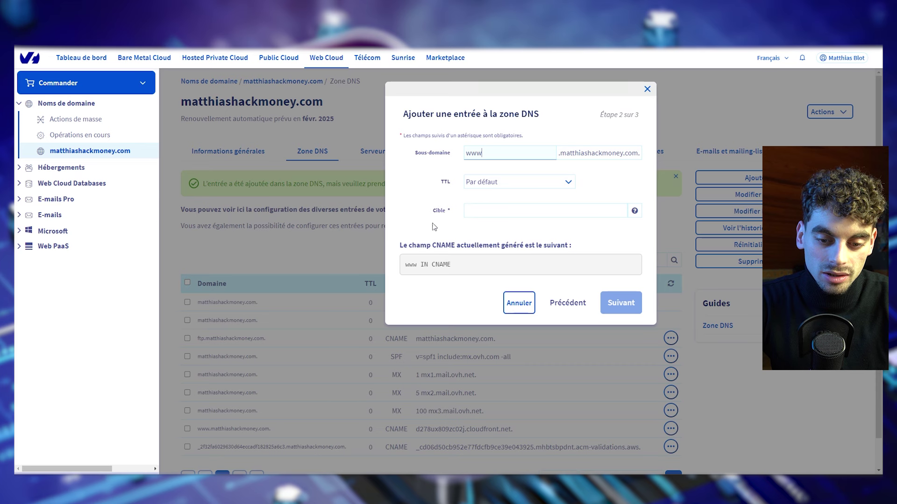
pyautogui.click(475, 210)
pyautogui.hotkey('ctrl', 'v')
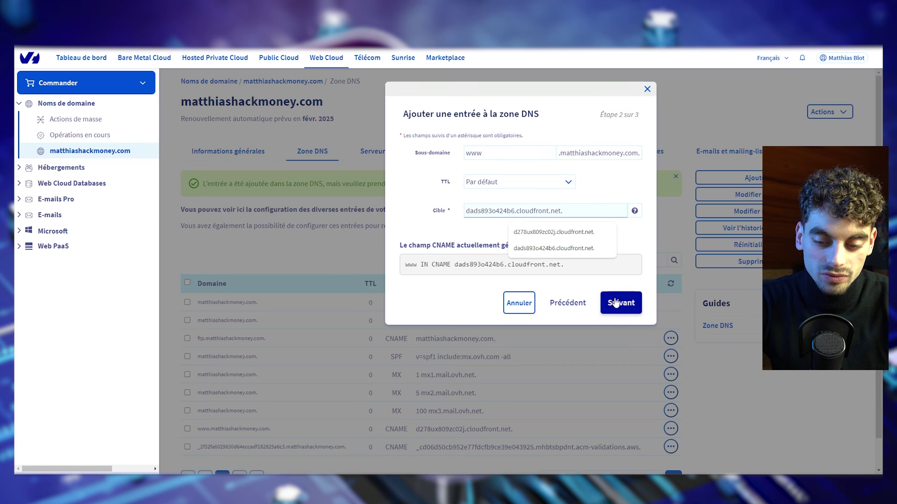
pyautogui.click(616, 303)
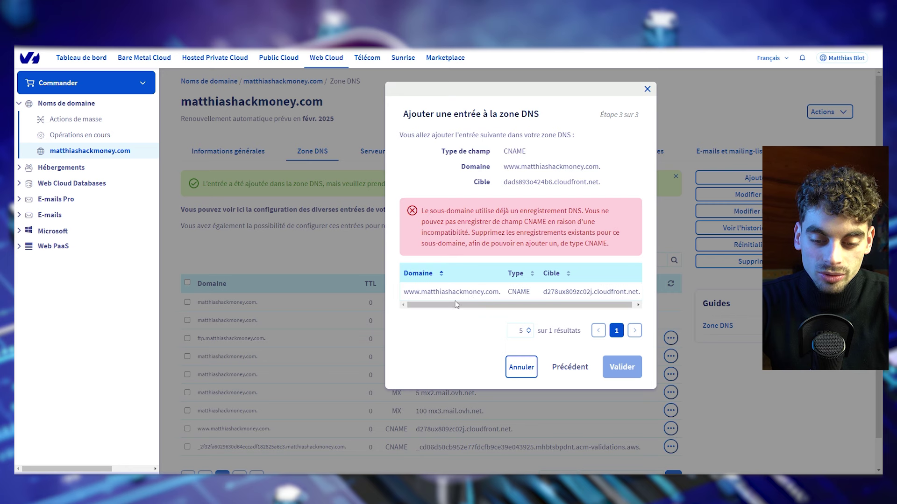
pyautogui.click(521, 367)
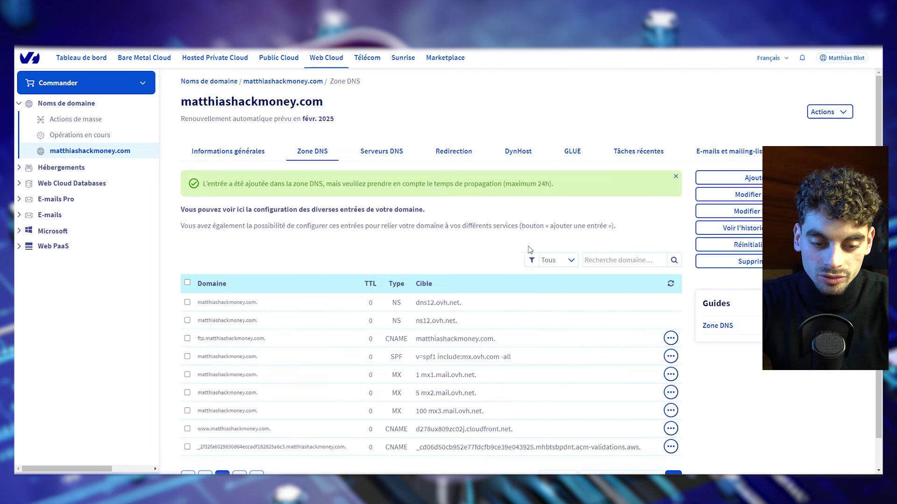
pyautogui.click(612, 260)
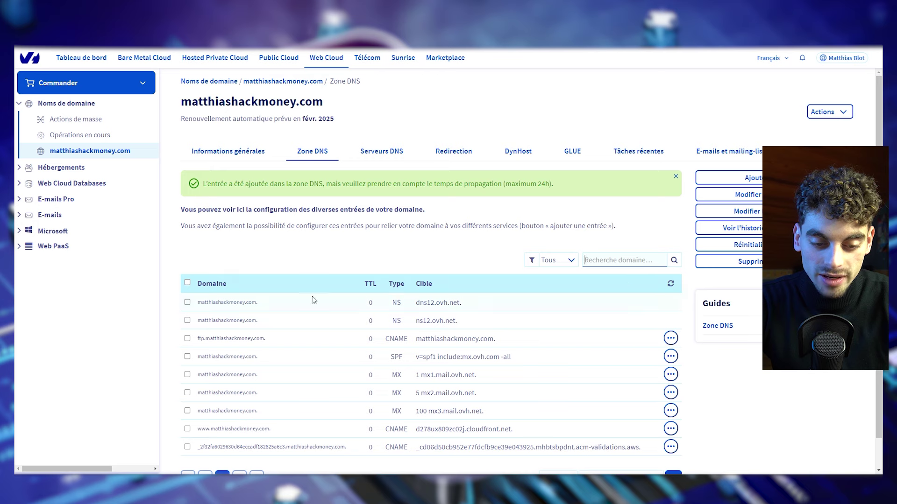
pyautogui.click(187, 303)
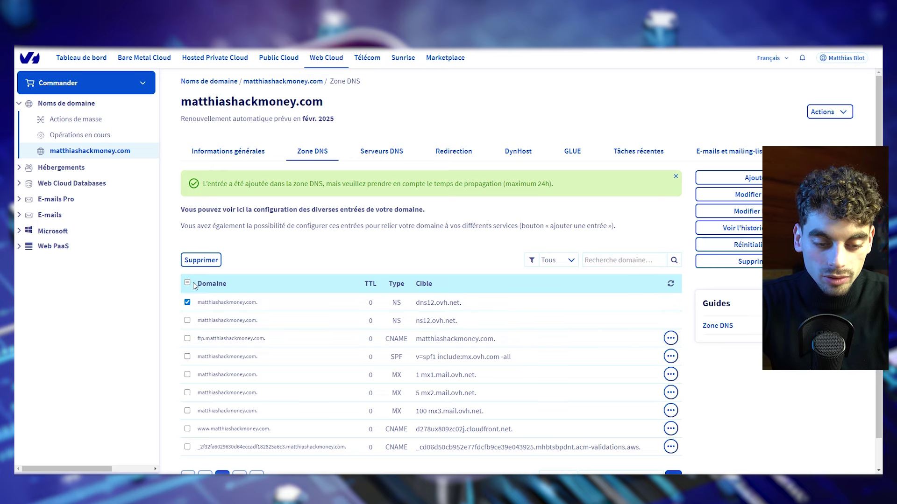
pyautogui.click(187, 303)
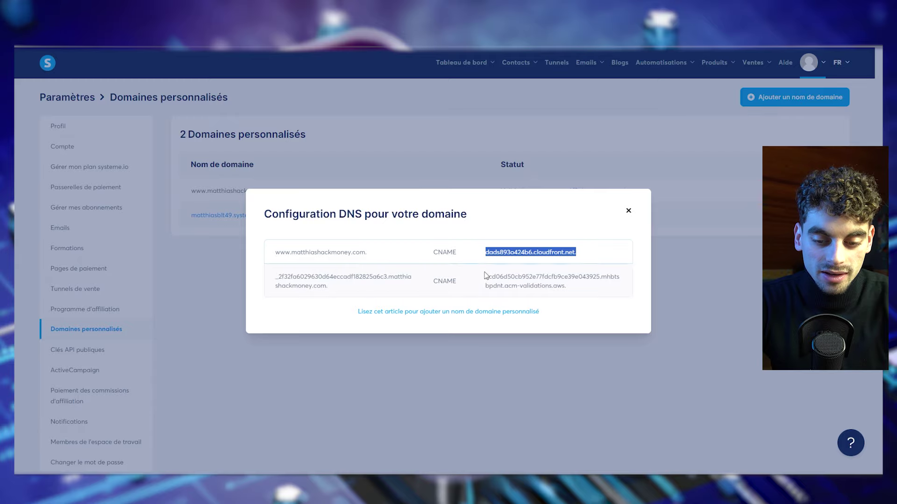
# Start another CNAME entry in the DNS zone and fill its target with the second record's acm-validations.aws value from systeme.io.
pyautogui.moveTo(487, 275); pyautogui.dragTo(593, 296)
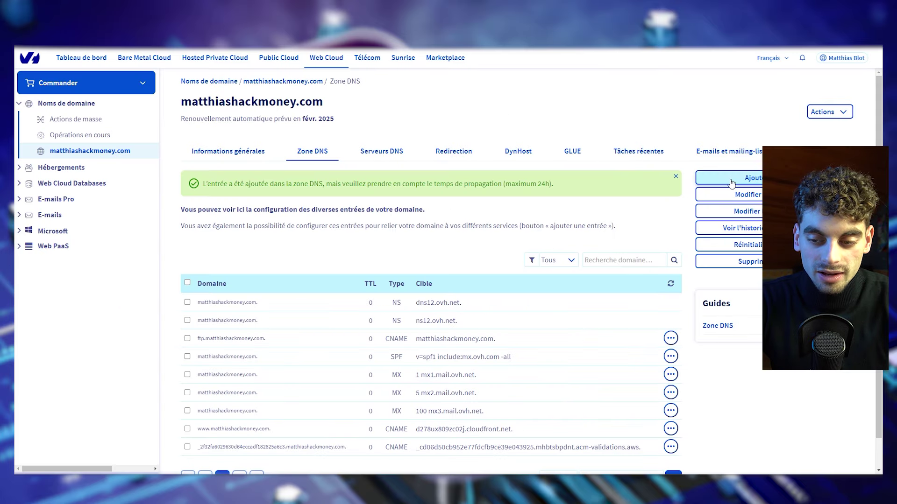
pyautogui.click(731, 178)
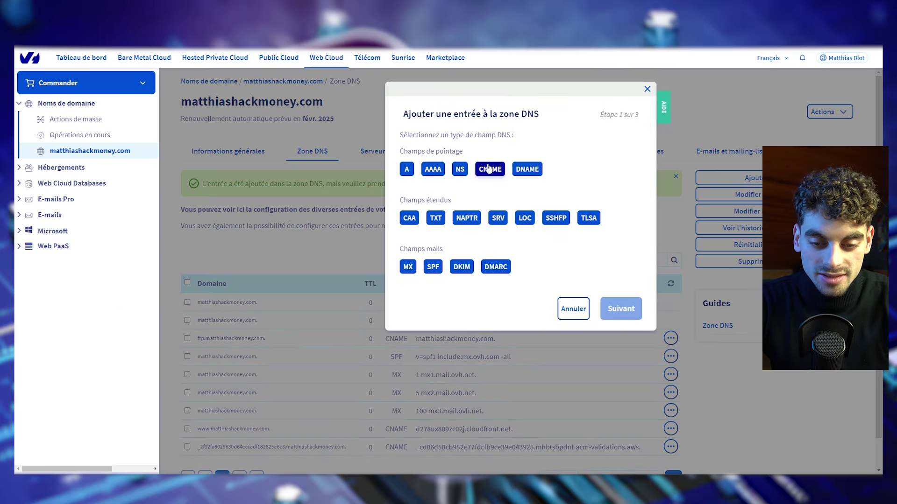
pyautogui.click(488, 169)
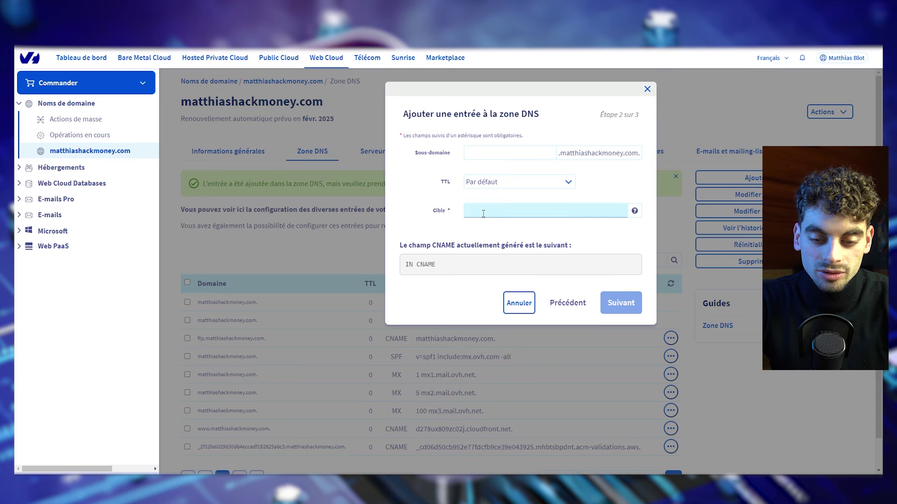
pyautogui.click(483, 214)
pyautogui.rightClick(483, 213)
pyautogui.click(498, 294)
pyautogui.moveTo(473, 211); pyautogui.dragTo(624, 211)
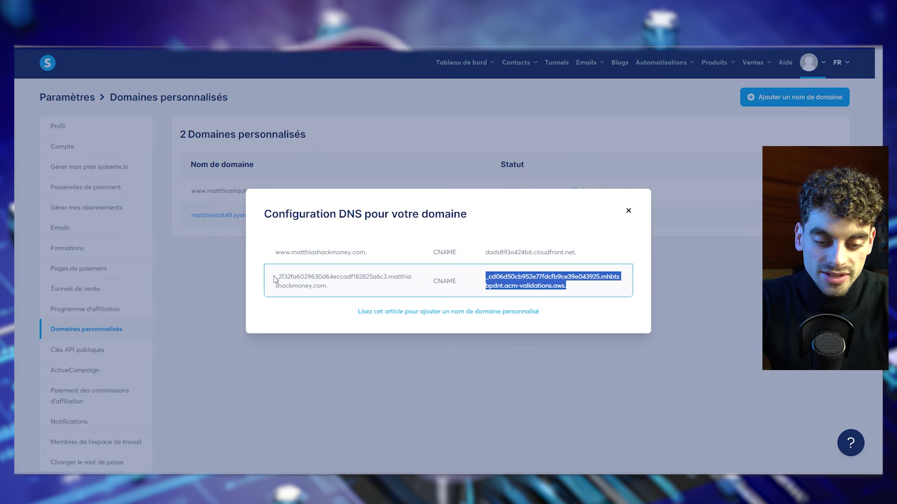
# Fill the entry's subdomain with the second record's name from systeme.io, remove the domain suffix, and close the entry form without saving.
pyautogui.moveTo(276, 280); pyautogui.dragTo(320, 291)
pyautogui.rightClick(308, 279)
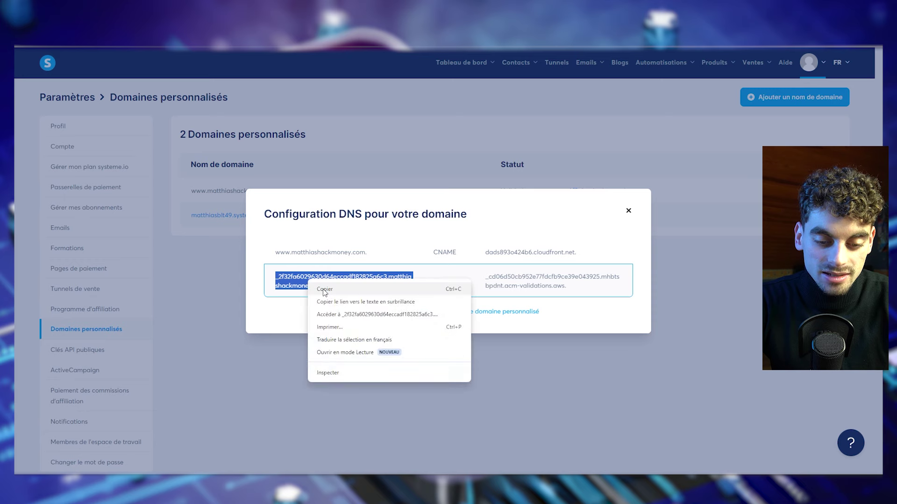
pyautogui.click(322, 291)
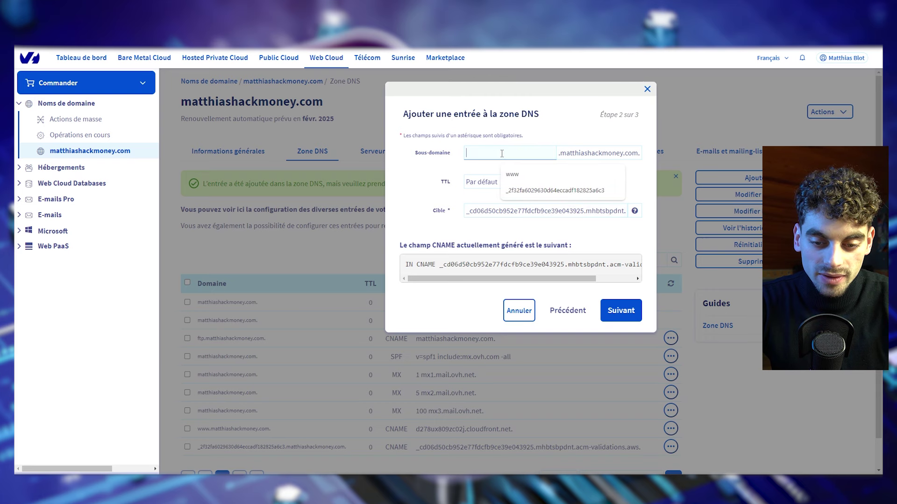
pyautogui.rightClick(502, 155)
pyautogui.click(518, 241)
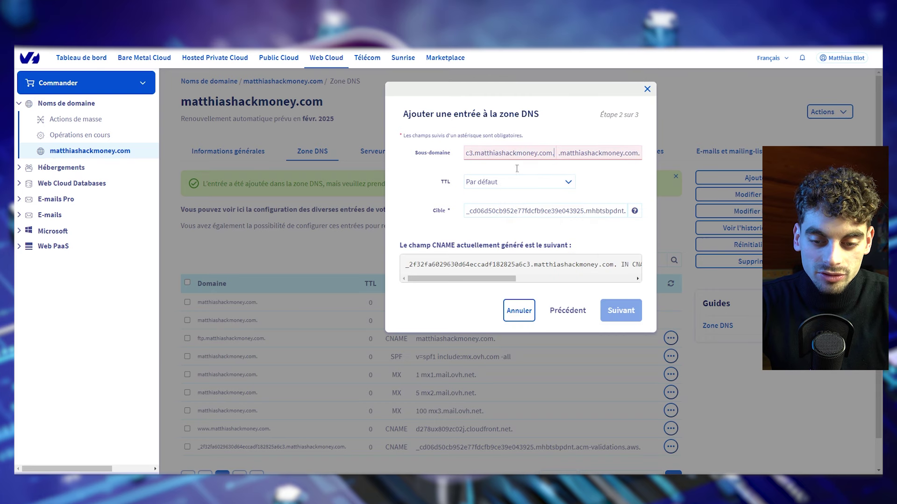
pyautogui.moveTo(548, 153)
pyautogui.mouseDown()
pyautogui.moveTo(467, 154)
pyautogui.moveTo(535, 159)
pyautogui.mouseUp()
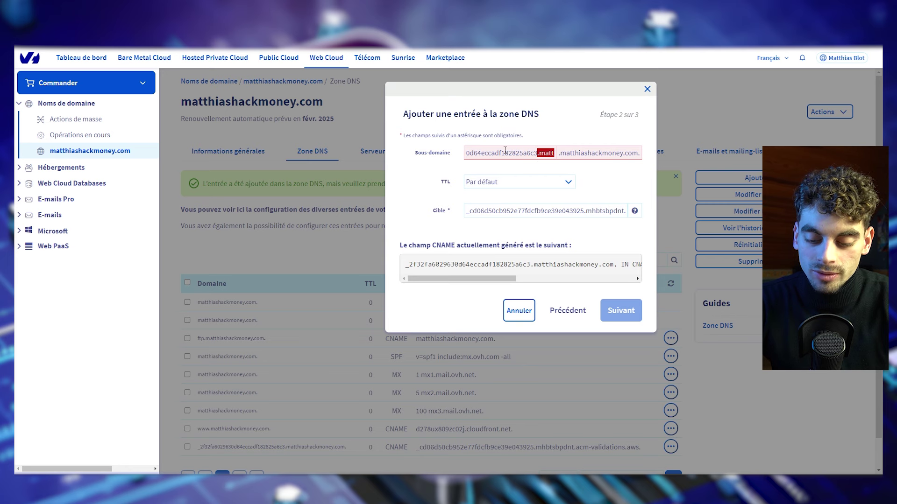
pyautogui.press('BackSpace')
pyautogui.click(646, 89)
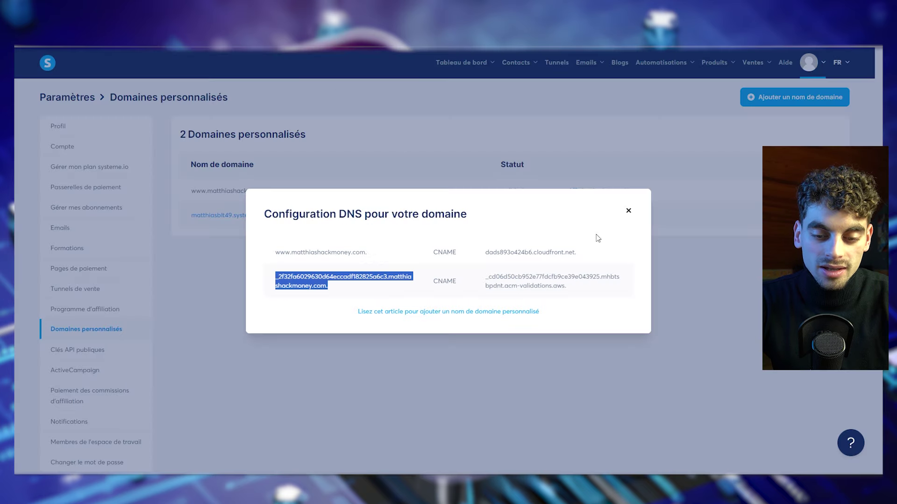
# Close the DNS instructions in systeme.io and open the settings of the funnel PAGE DE VENTE (6 jeux DEBUTER EN BOURSE).
pyautogui.click(629, 211)
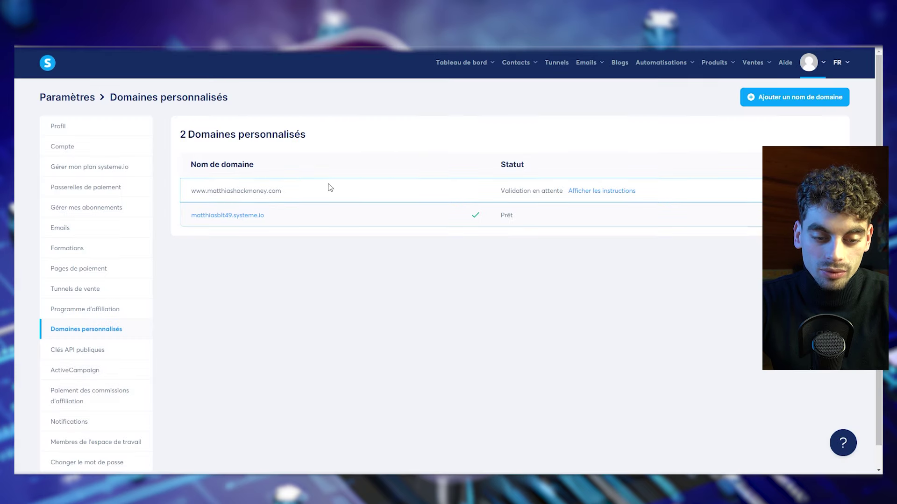
pyautogui.click(557, 65)
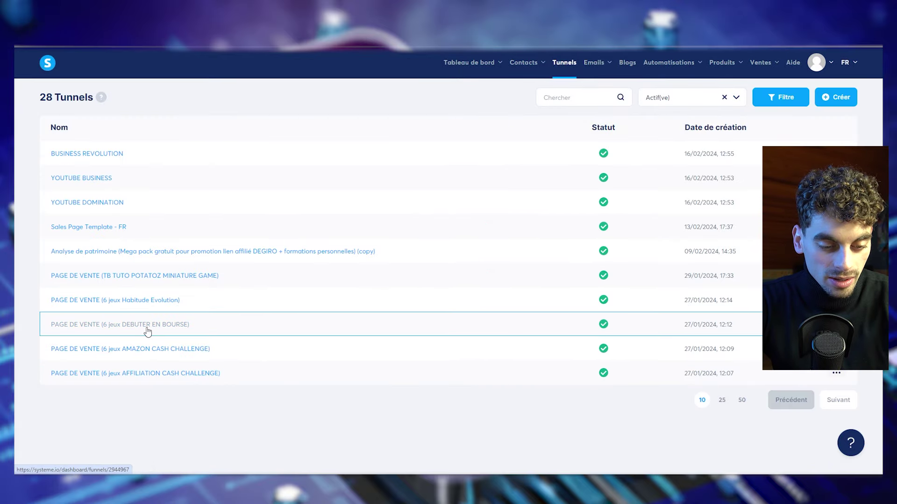
pyautogui.click(147, 329)
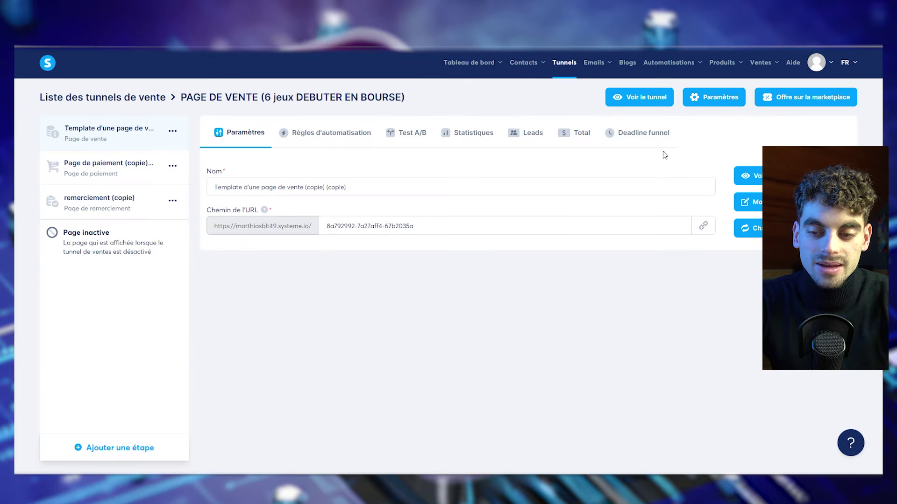
pyautogui.click(714, 97)
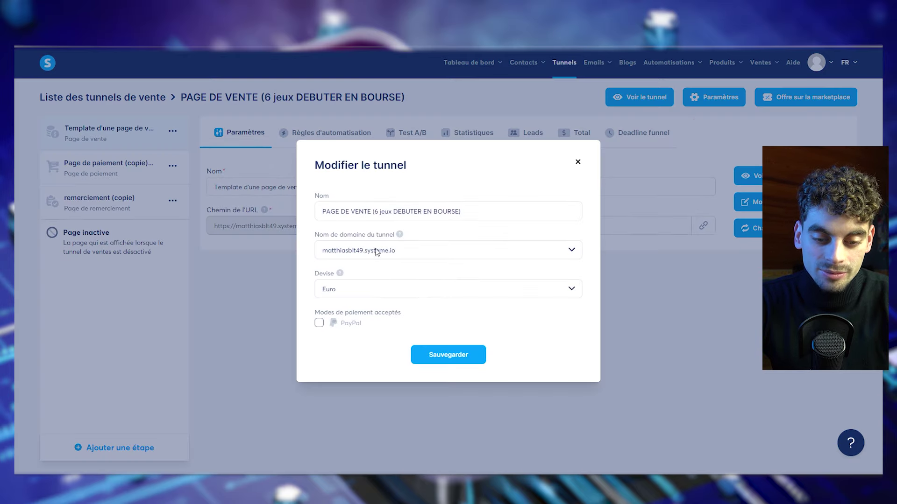
# Check which domain names can be chosen for the funnel, and close its settings without saving.
pyautogui.click(392, 251)
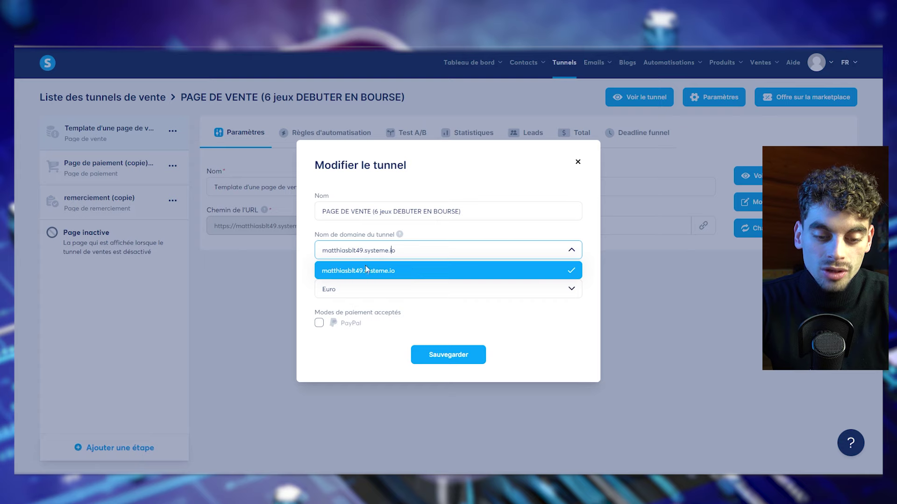
pyautogui.click(524, 189)
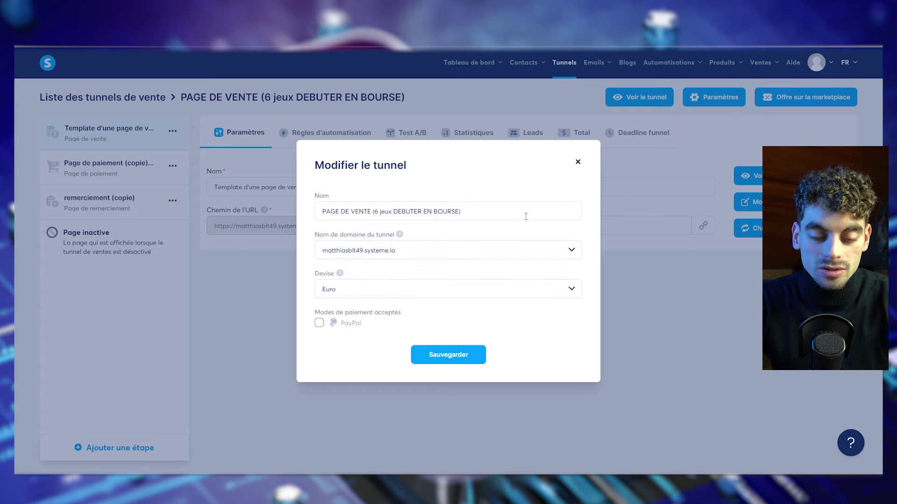
pyautogui.click(400, 253)
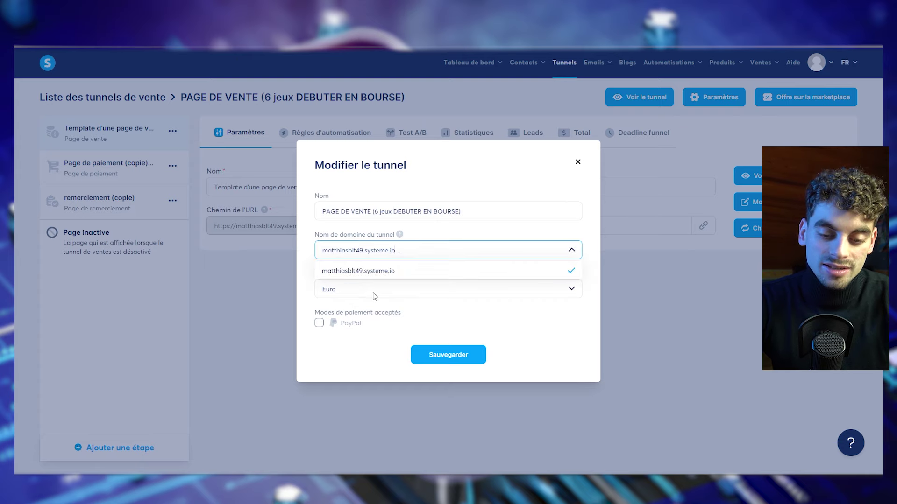
pyautogui.click(495, 232)
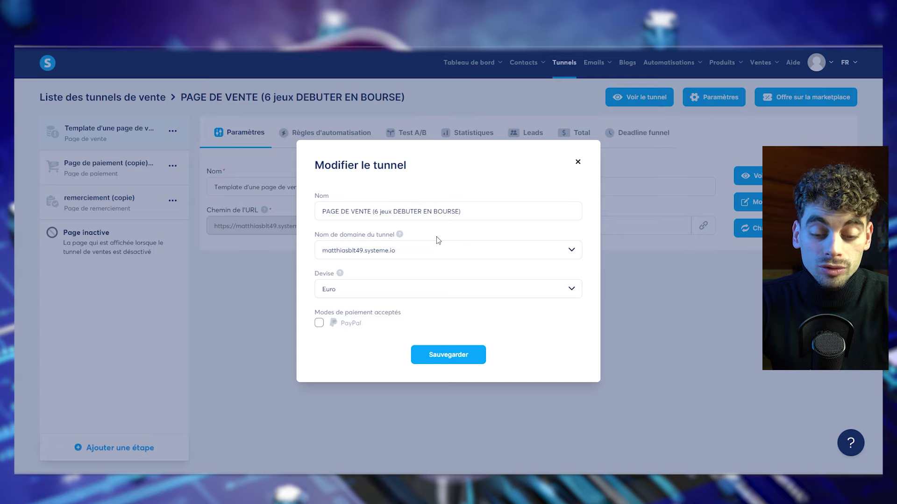
pyautogui.click(578, 162)
# Open the list of email campaigns.
pyautogui.moveTo(595, 62)
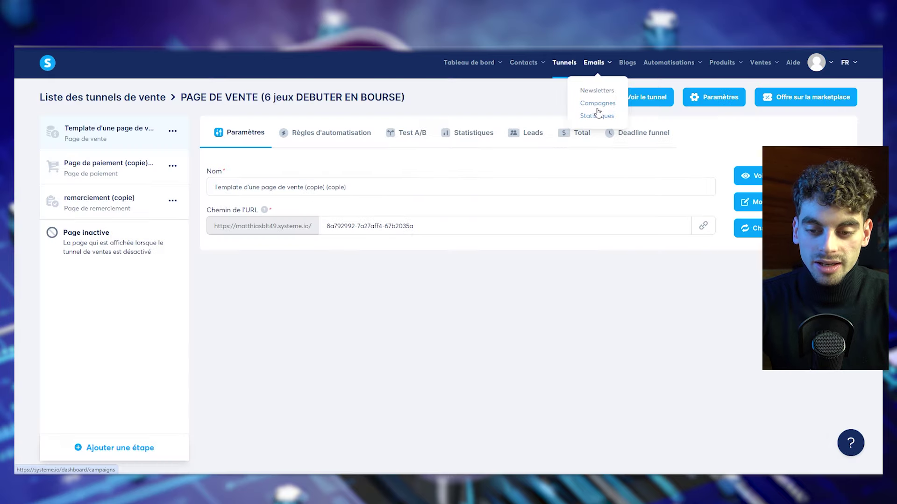
pyautogui.click(598, 103)
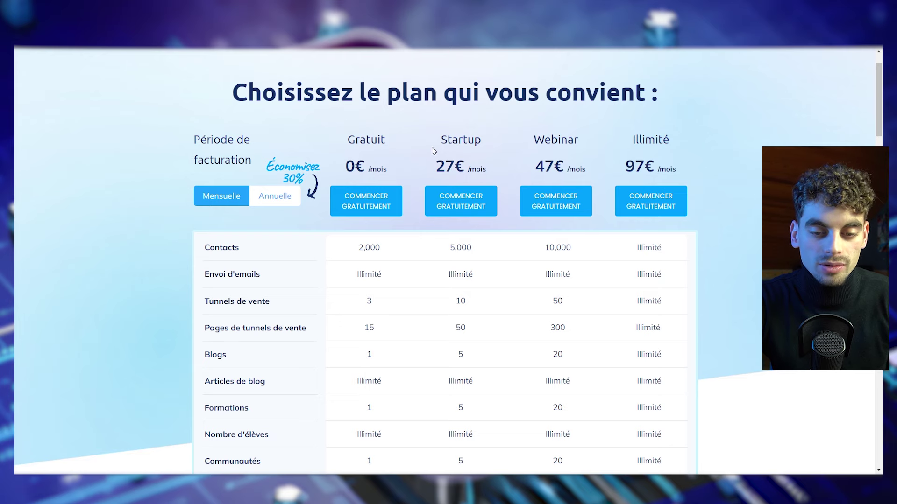
# Examine the Startup plan's price and the plan comparison on the systeme.io pricing page.
pyautogui.moveTo(434, 151); pyautogui.dragTo(480, 153)
pyautogui.click(492, 166)
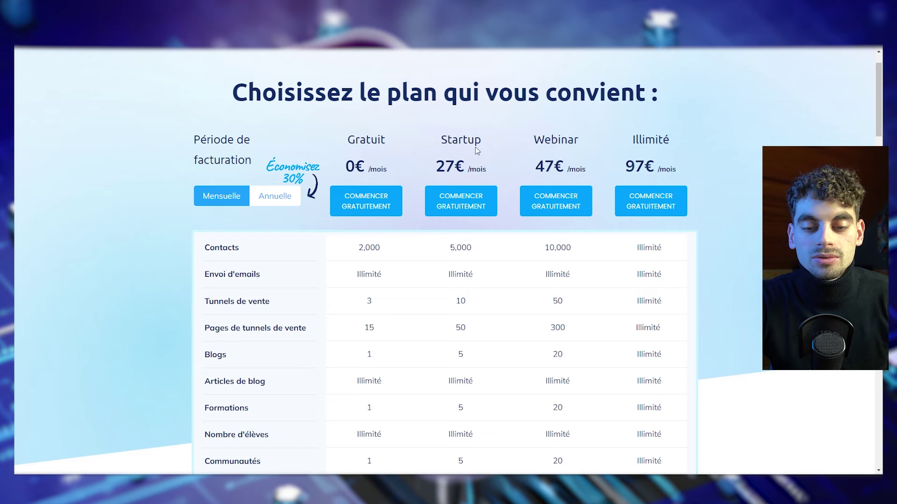
pyautogui.scroll(-2, 477, 137)
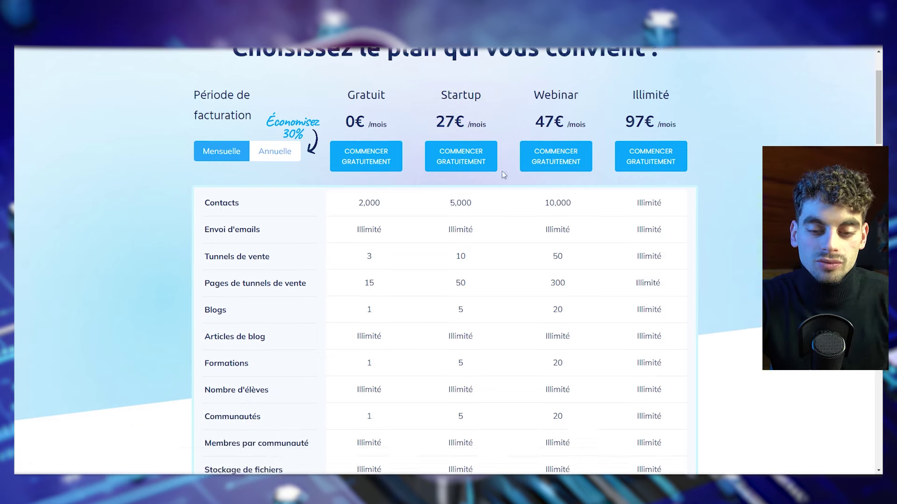